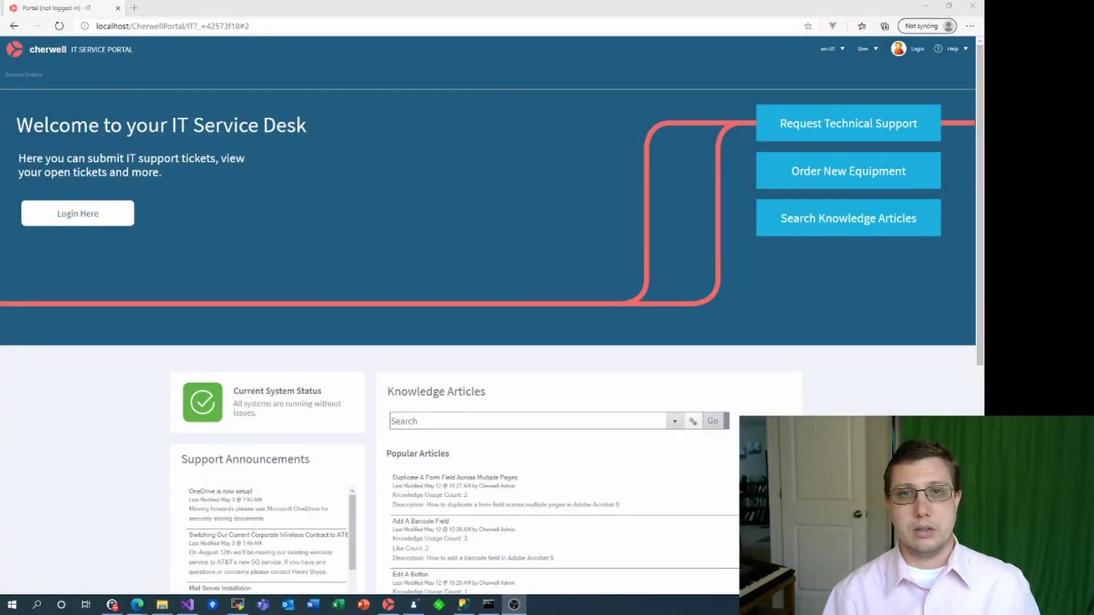
# Review the IT Service Desk portal in Edge, then switch to the Administrator's Getting Started page
pyautogui.hotkey('alt', 'Tab')
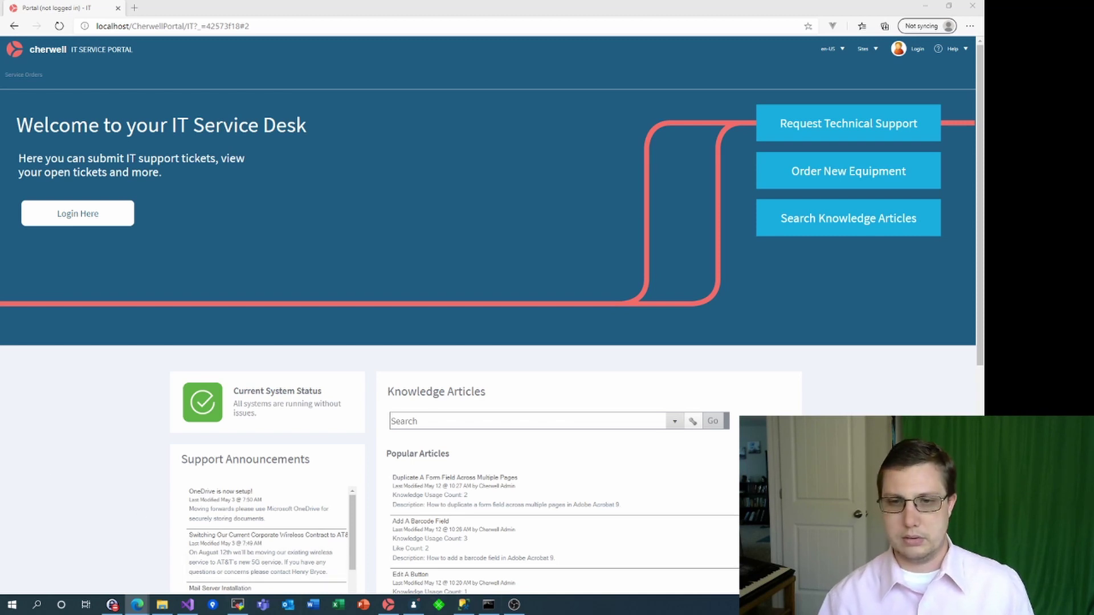
pyautogui.hotkey('alt', 'Tab')
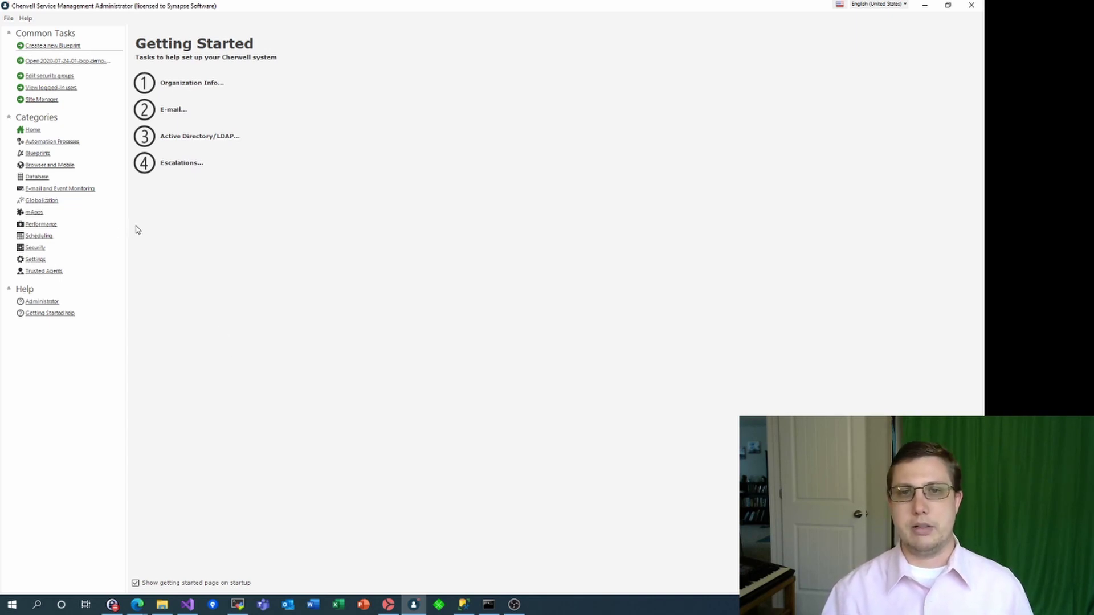
# Open Site Manager and edit the IT portal site
pyautogui.click(46, 99)
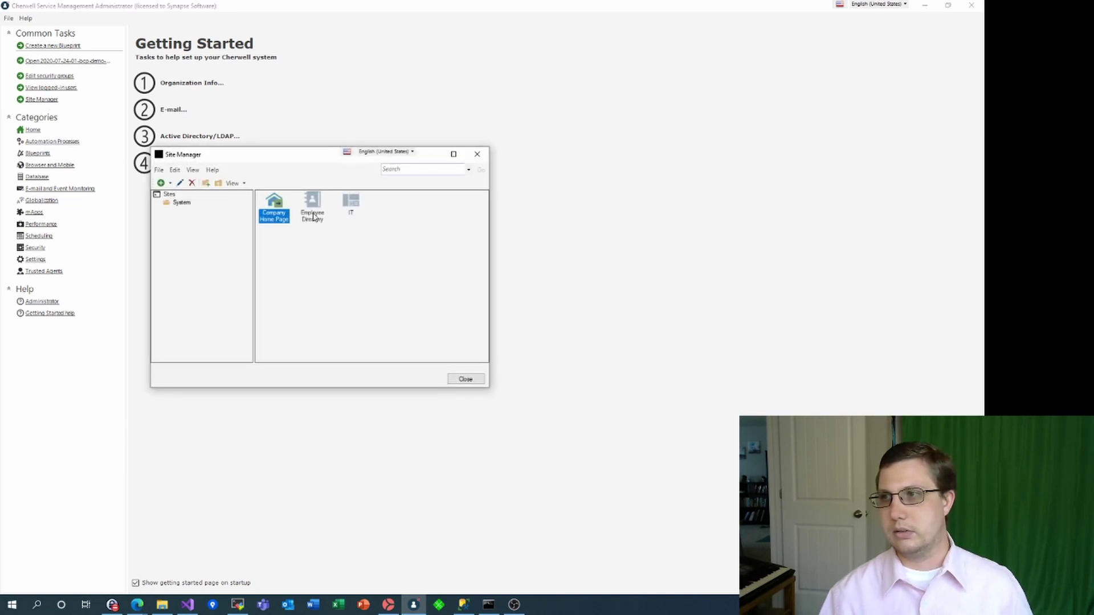
pyautogui.click(350, 205)
pyautogui.rightClick(350, 206)
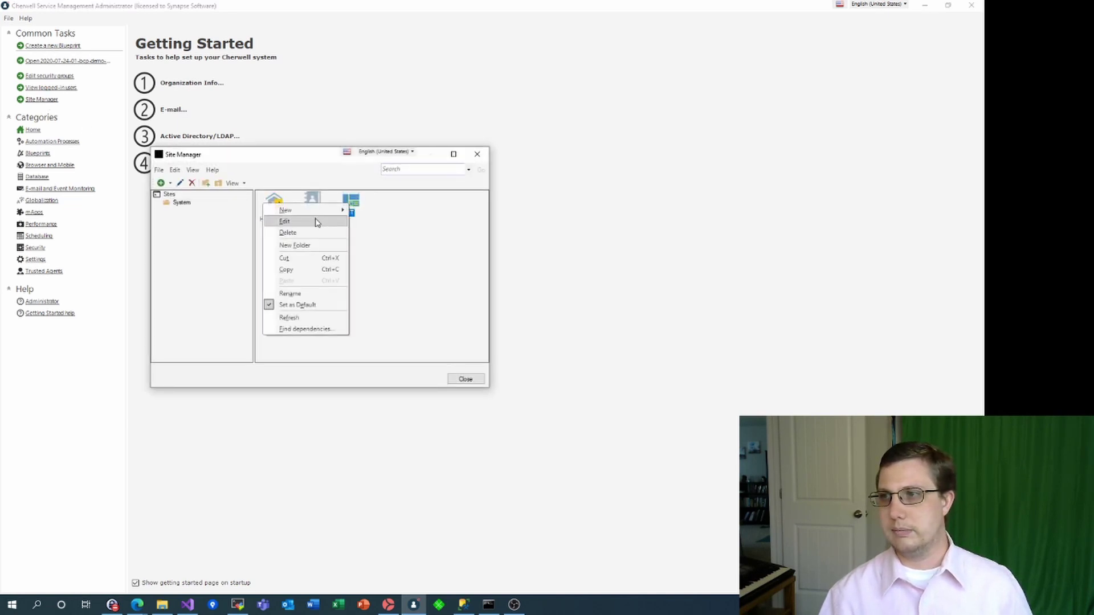
pyautogui.click(324, 221)
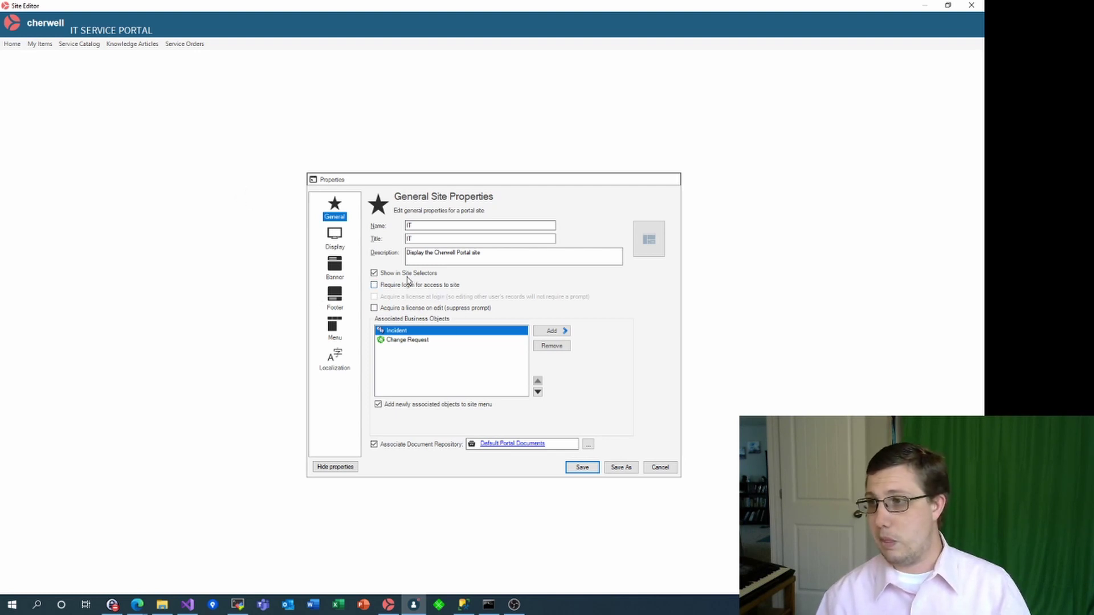
# Turn on Use Favicon in the IT site's Display properties and open the image picker
pyautogui.click(336, 248)
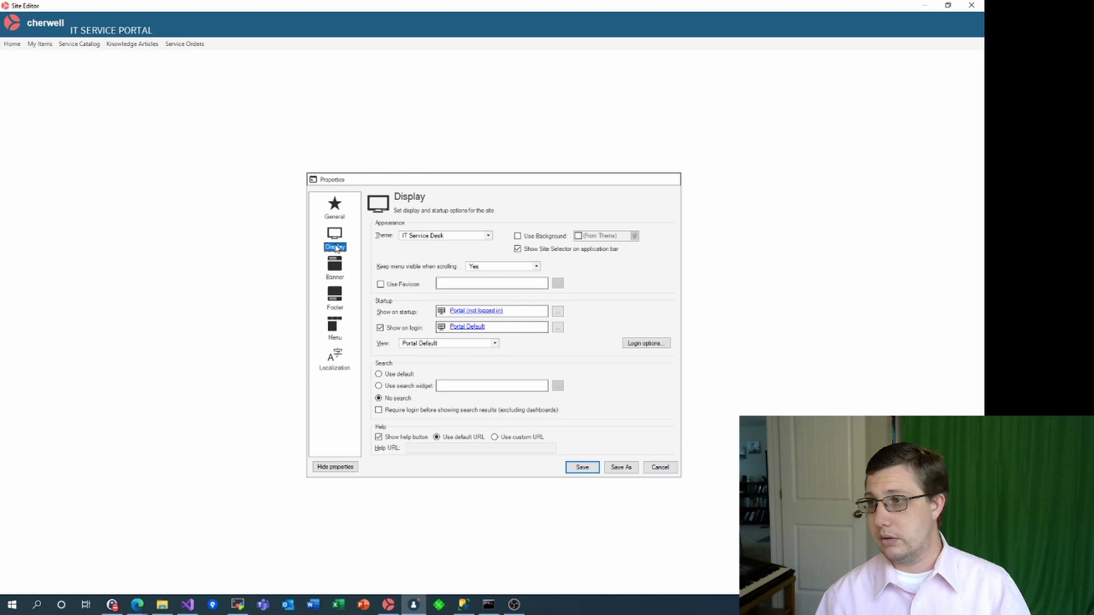
pyautogui.click(381, 284)
pyautogui.click(558, 284)
pyautogui.click(558, 285)
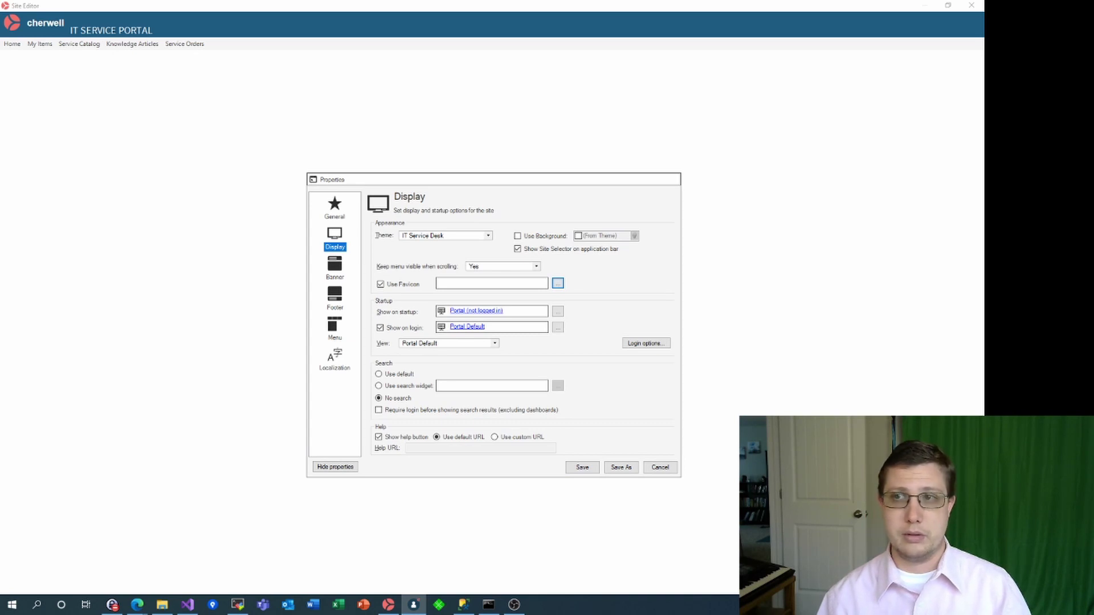
# Add a new image named Favicon in the Global image folder
pyautogui.moveTo(44, 150); pyautogui.dragTo(366, 187)
pyautogui.click(252, 257)
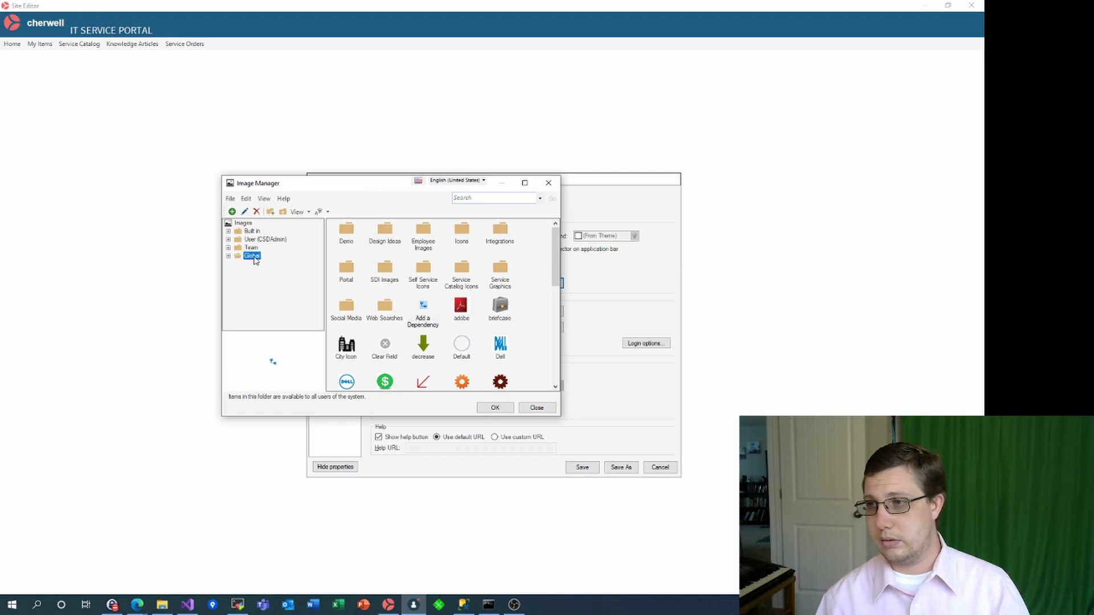
pyautogui.click(230, 211)
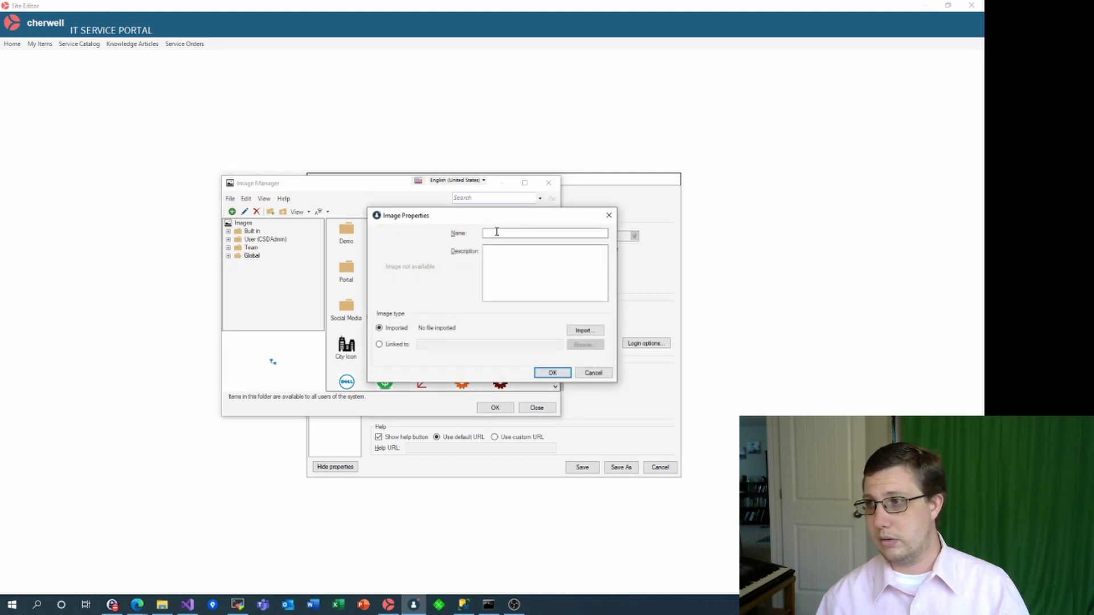
pyautogui.click(497, 231)
pyautogui.write('Favi')
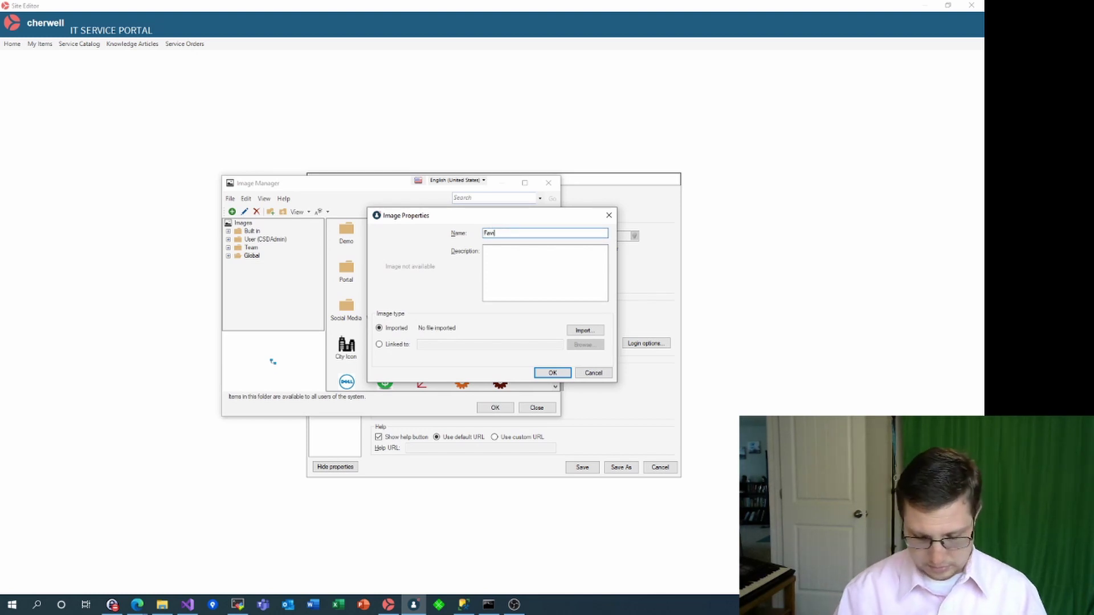
pyautogui.write('con')
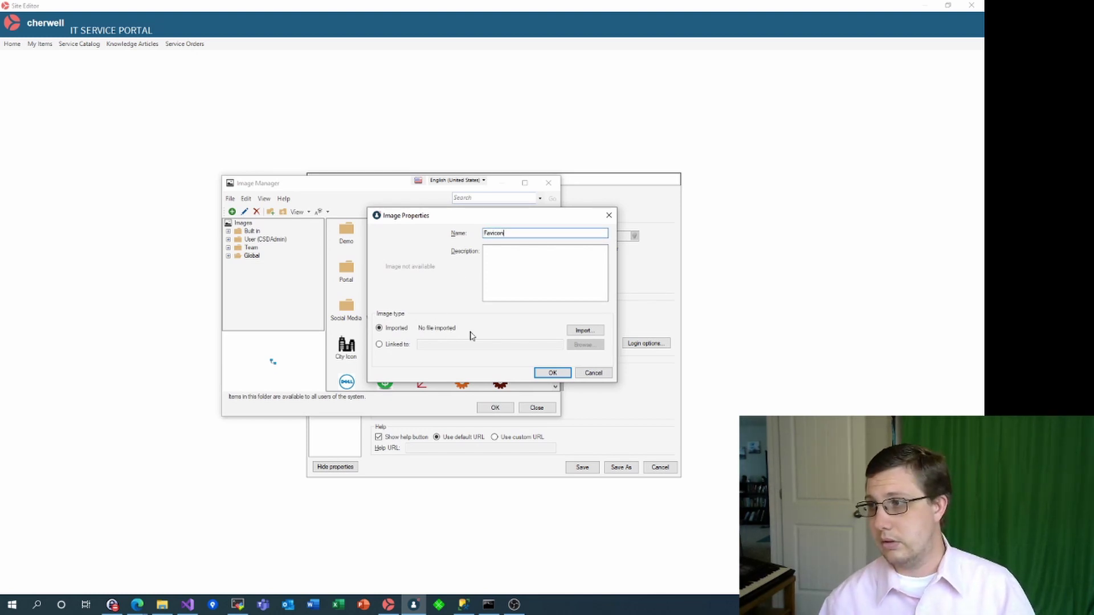
# Import logo.png from Documents\FILES\Synapse Software\Portal into Favicon and apply it as the site favicon
pyautogui.click(581, 332)
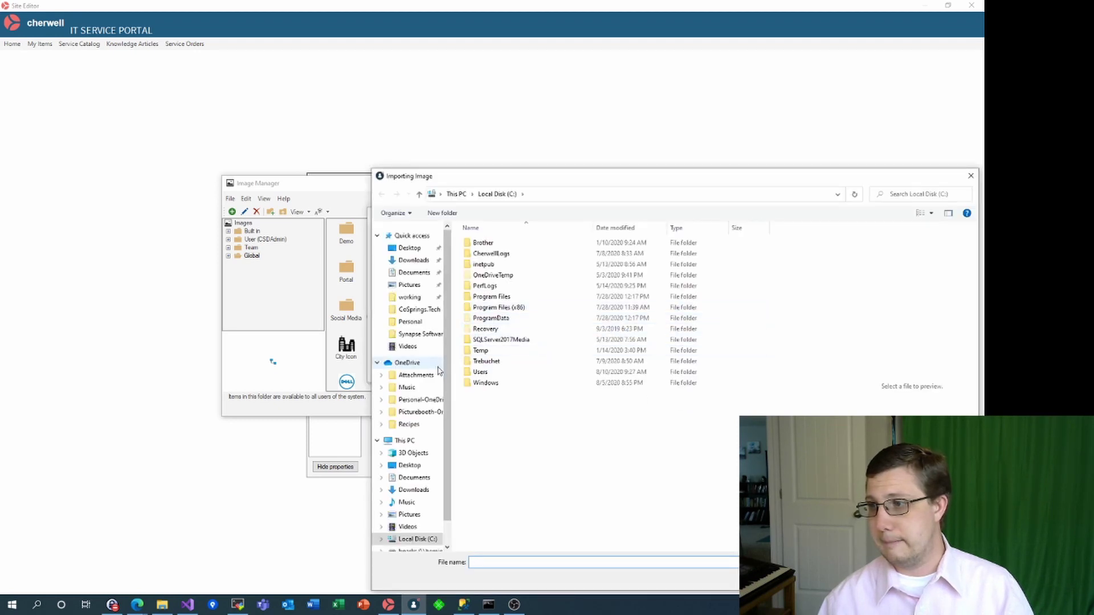
pyautogui.click(431, 475)
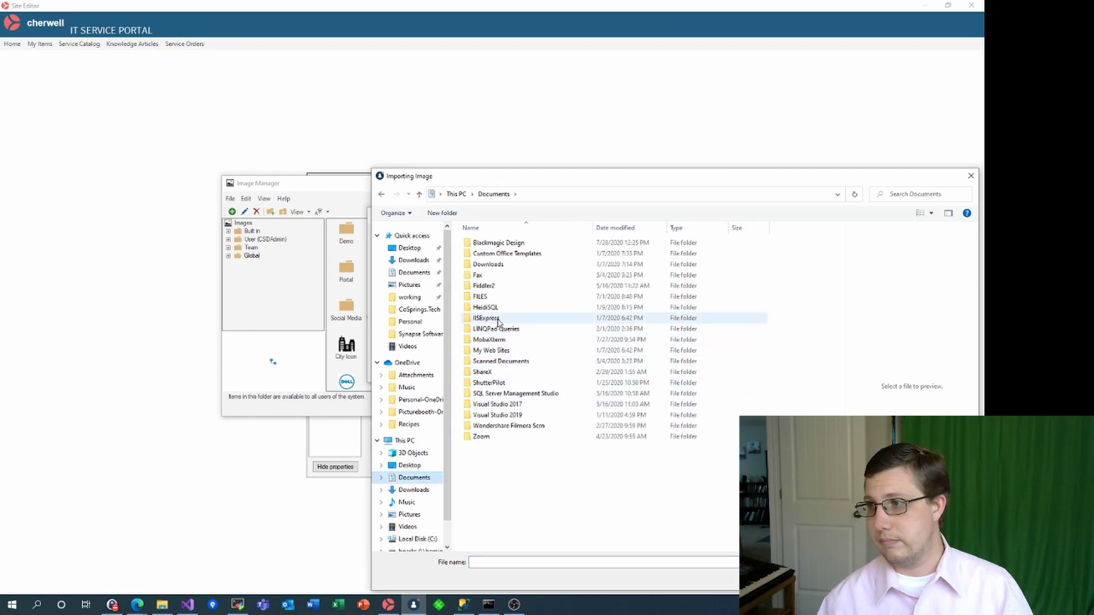
pyautogui.doubleClick(494, 296)
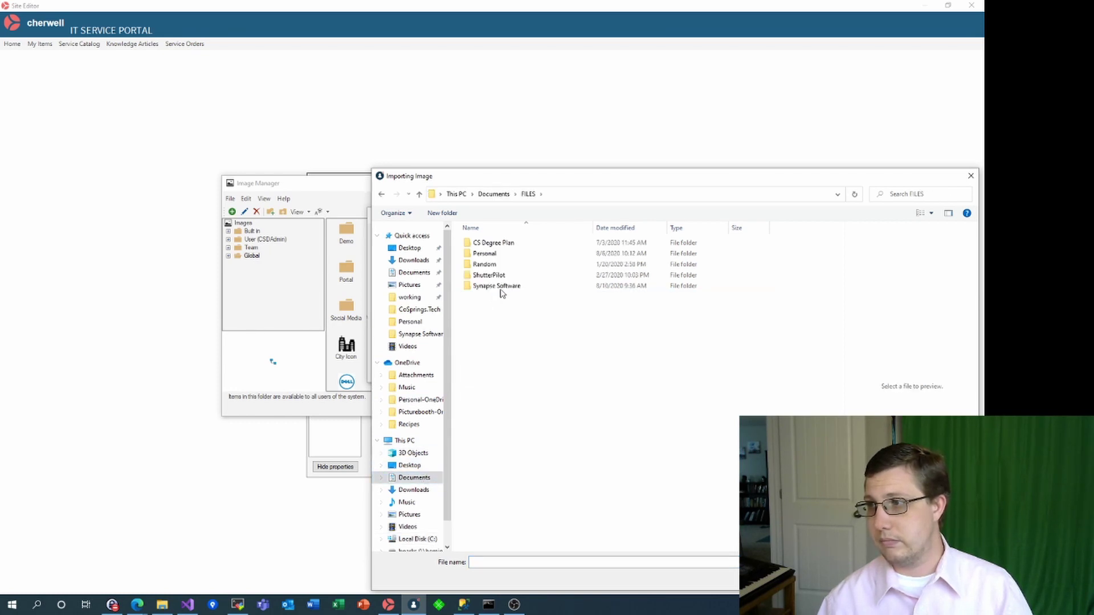
pyautogui.doubleClick(497, 287)
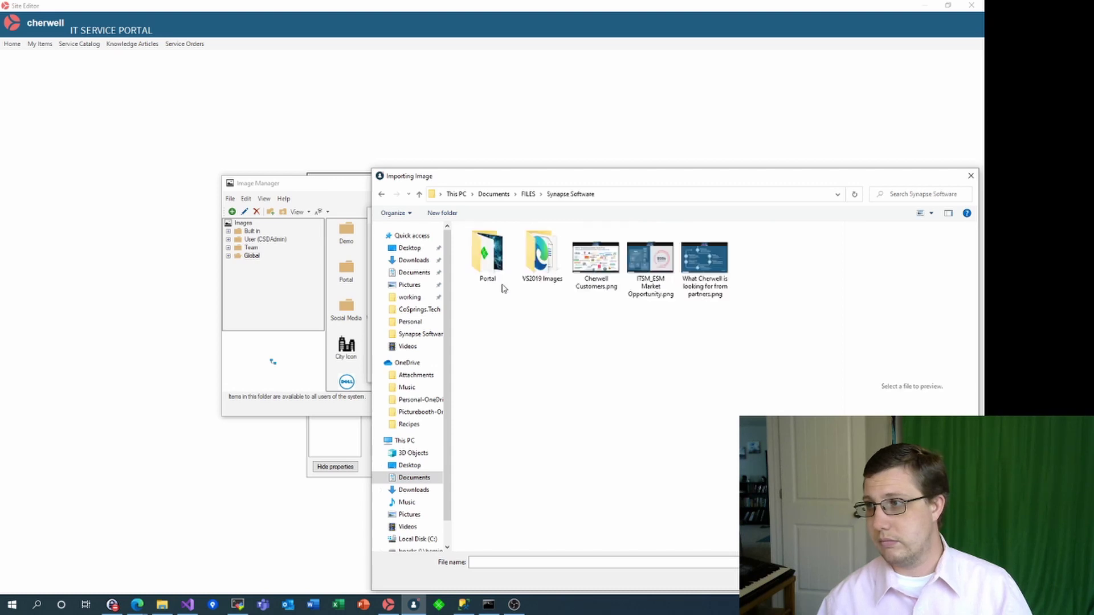
pyautogui.doubleClick(496, 282)
pyautogui.click(497, 279)
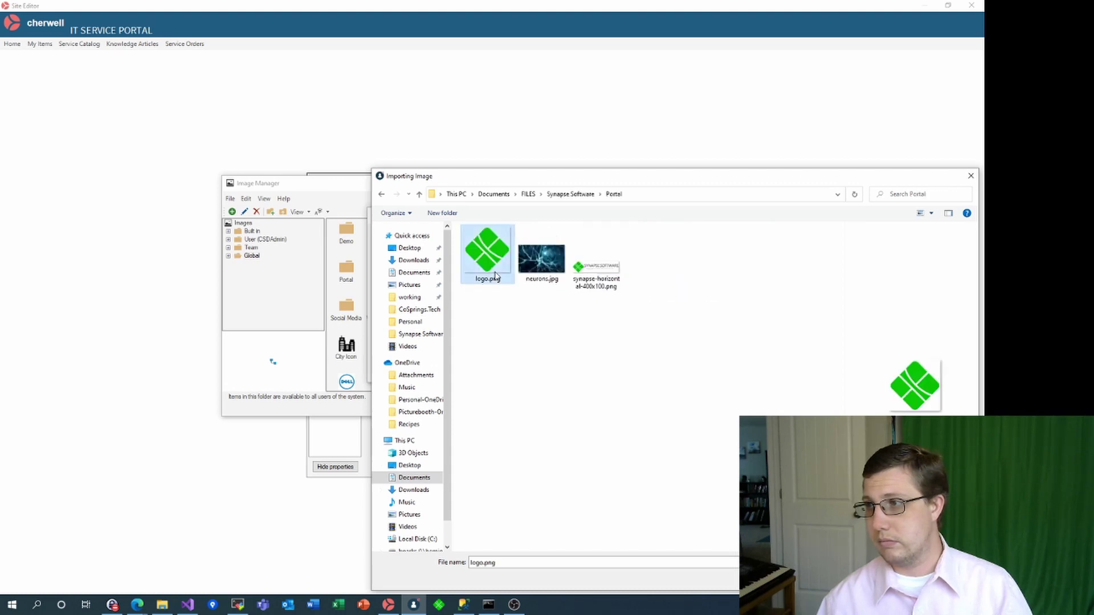
pyautogui.doubleClick(497, 279)
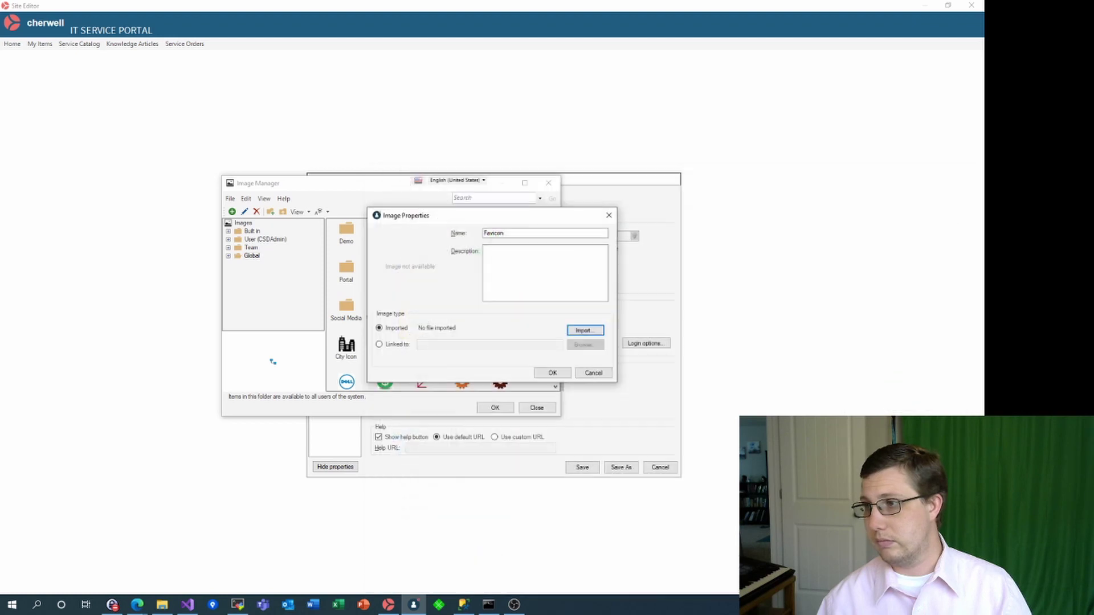
pyautogui.click(552, 373)
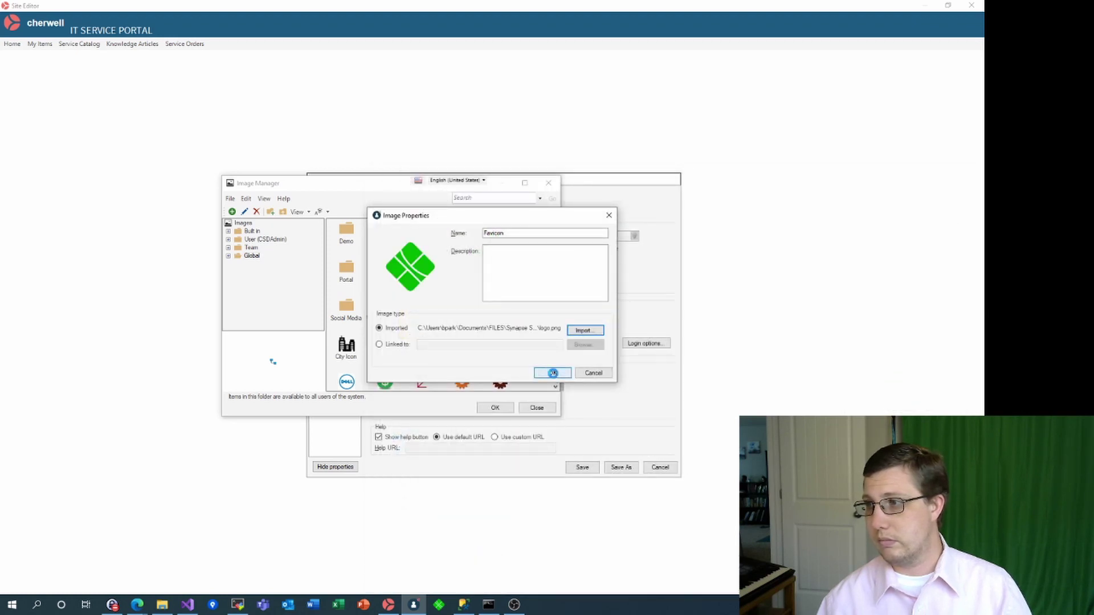
pyautogui.click(495, 407)
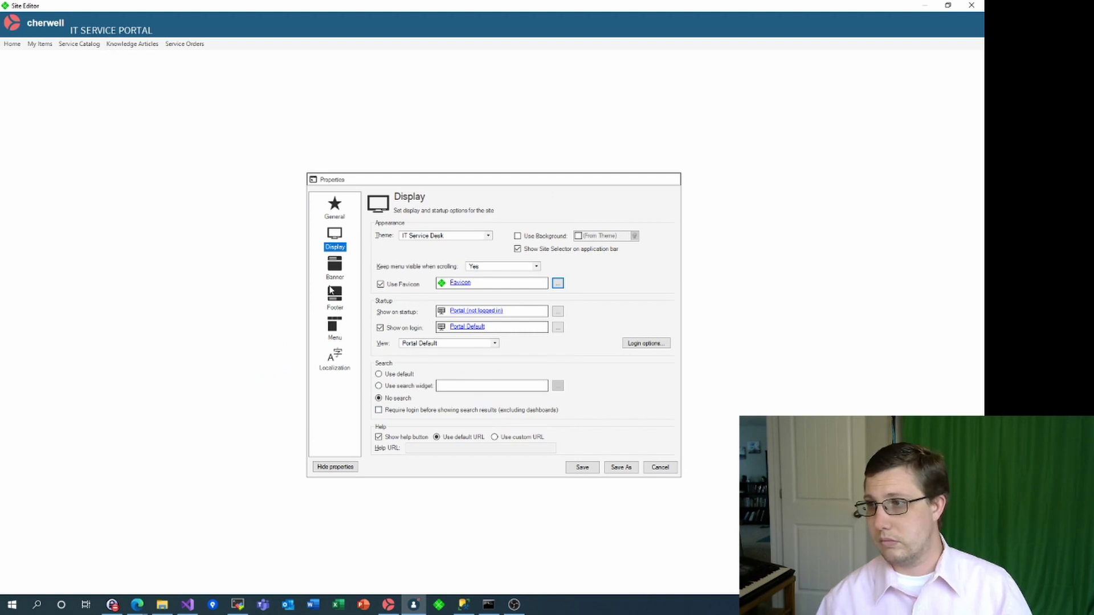
# In the site's Banner settings, add a new library image named 'Banner Image'
pyautogui.click(334, 271)
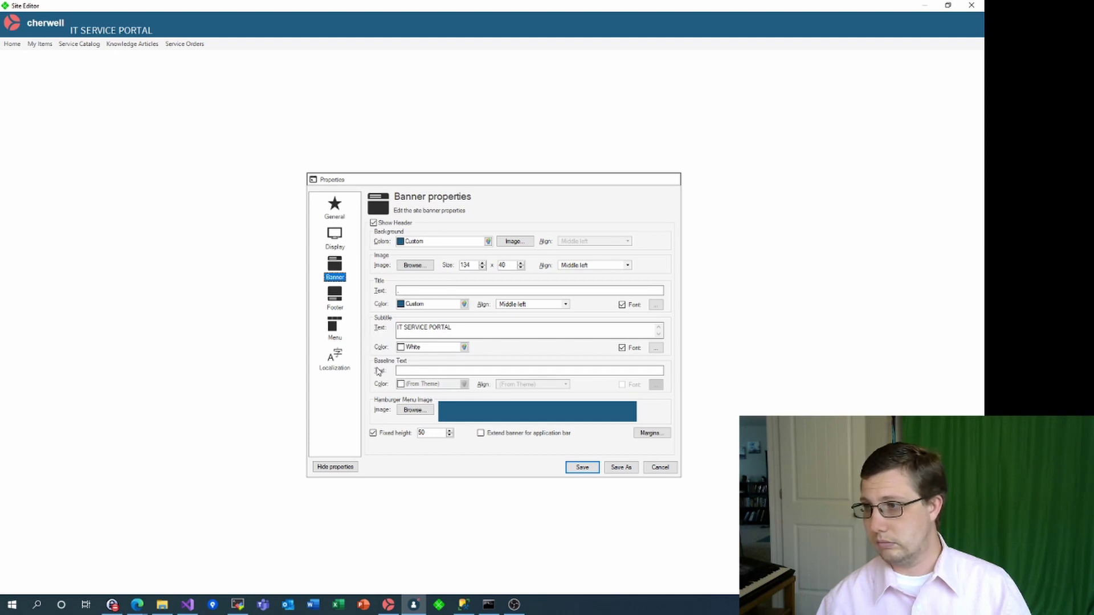
pyautogui.click(418, 411)
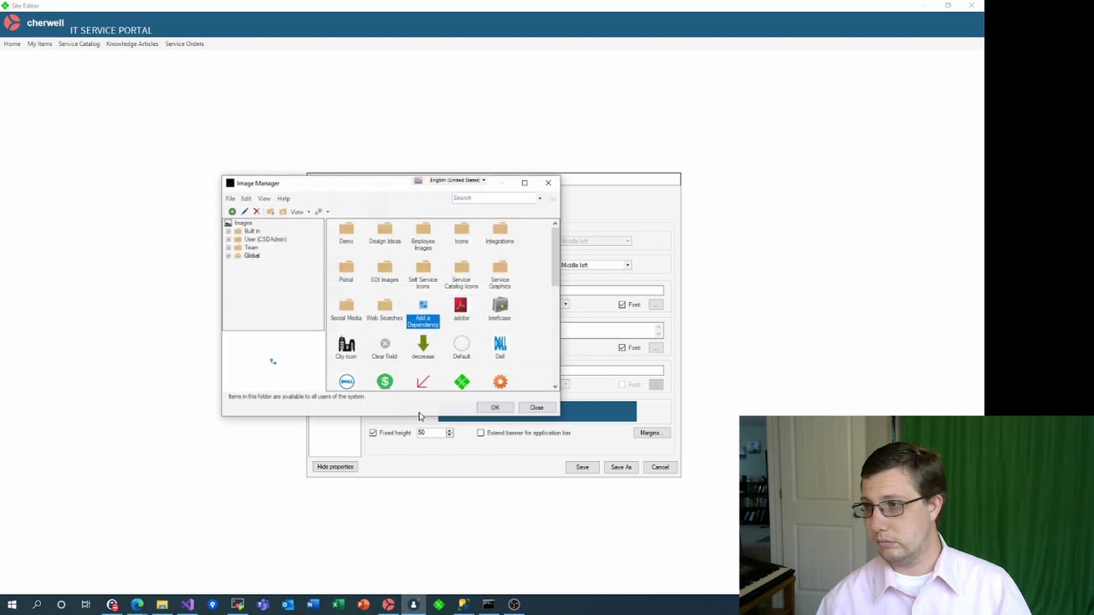
pyautogui.click(232, 211)
pyautogui.click(512, 234)
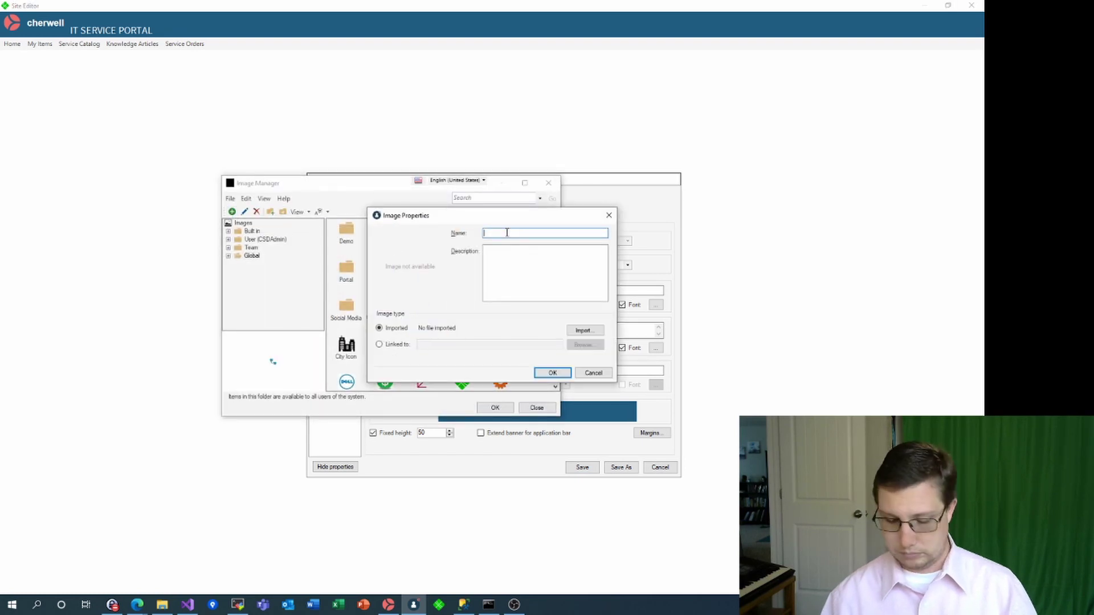
pyautogui.write('Banner Image')
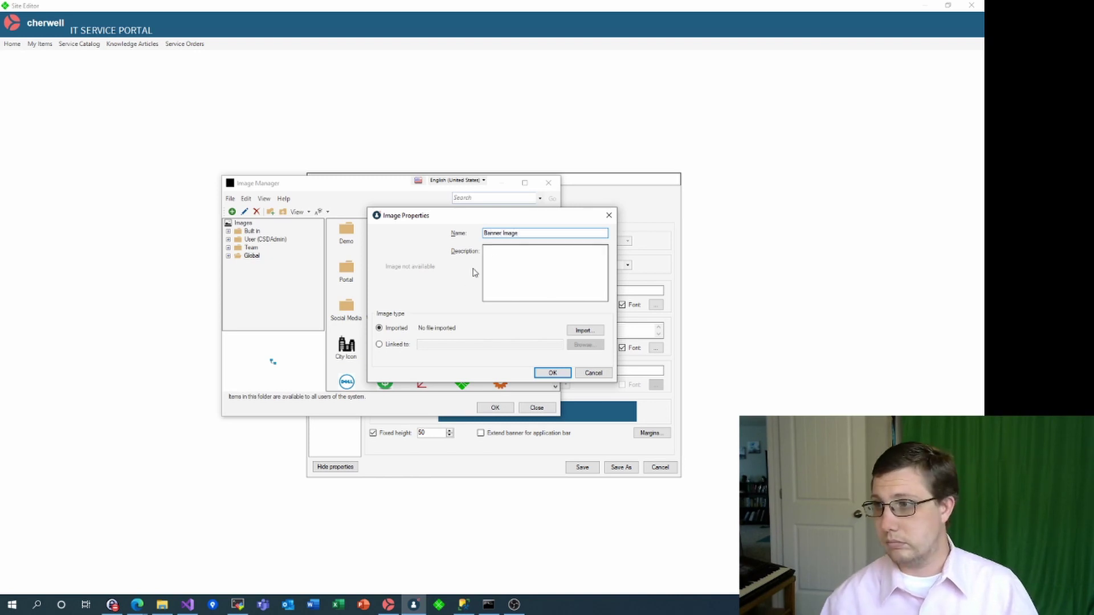
# Import synapse-horizontal-400x100.png into Banner Image and set it as the hamburger menu image
pyautogui.click(587, 331)
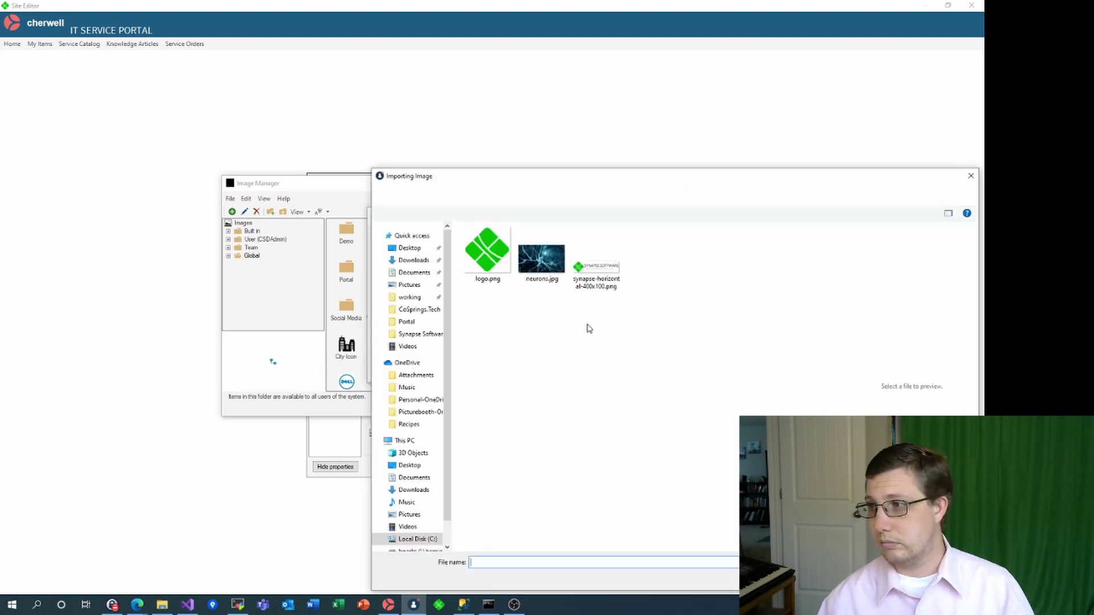
pyautogui.click(602, 280)
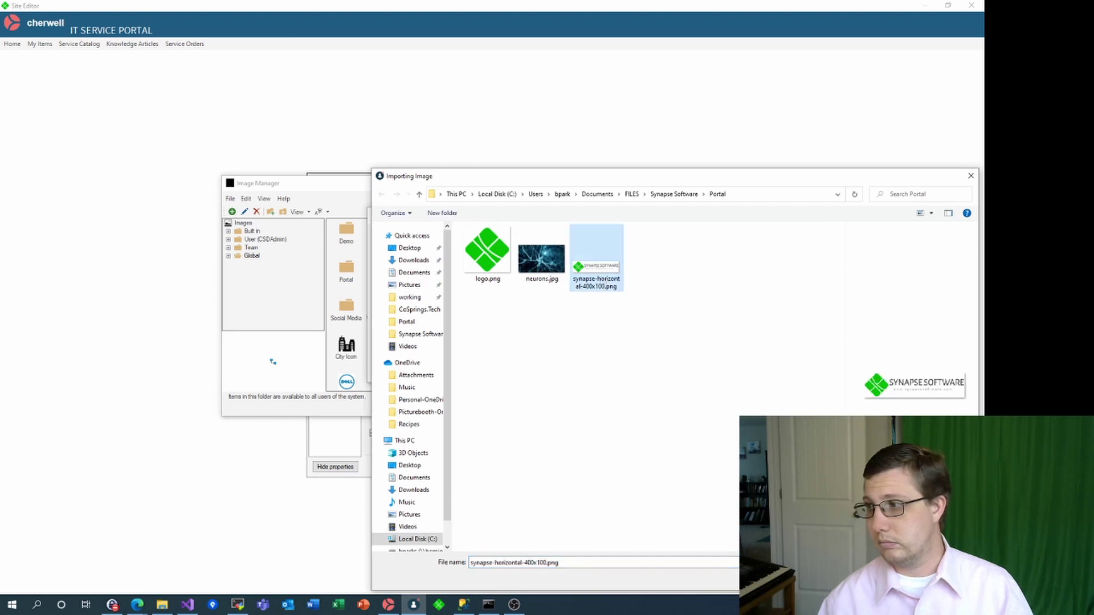
pyautogui.press('Return')
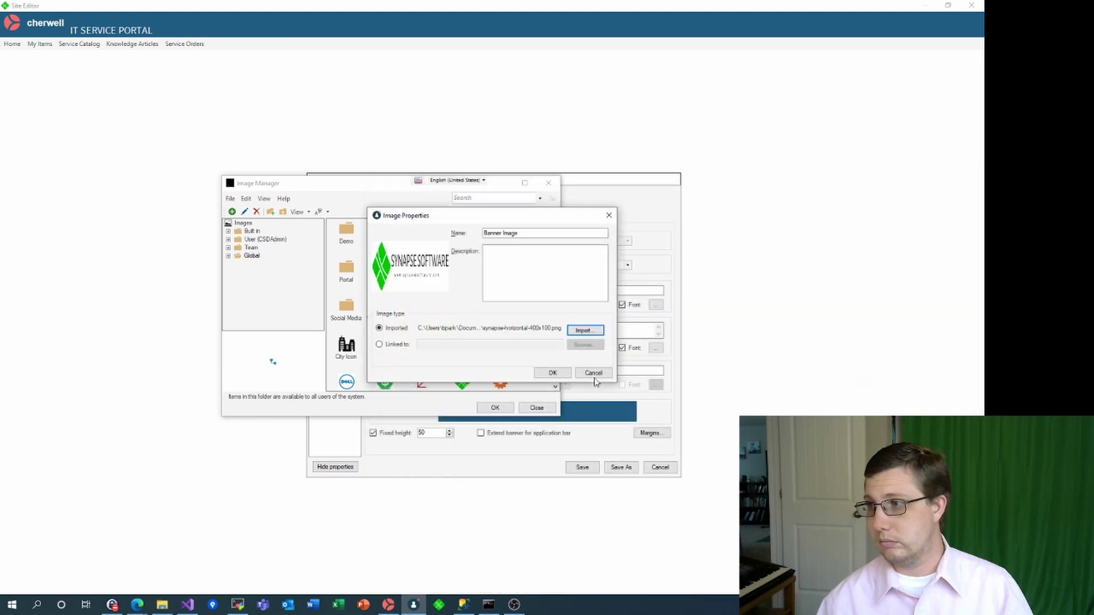
pyautogui.click(553, 373)
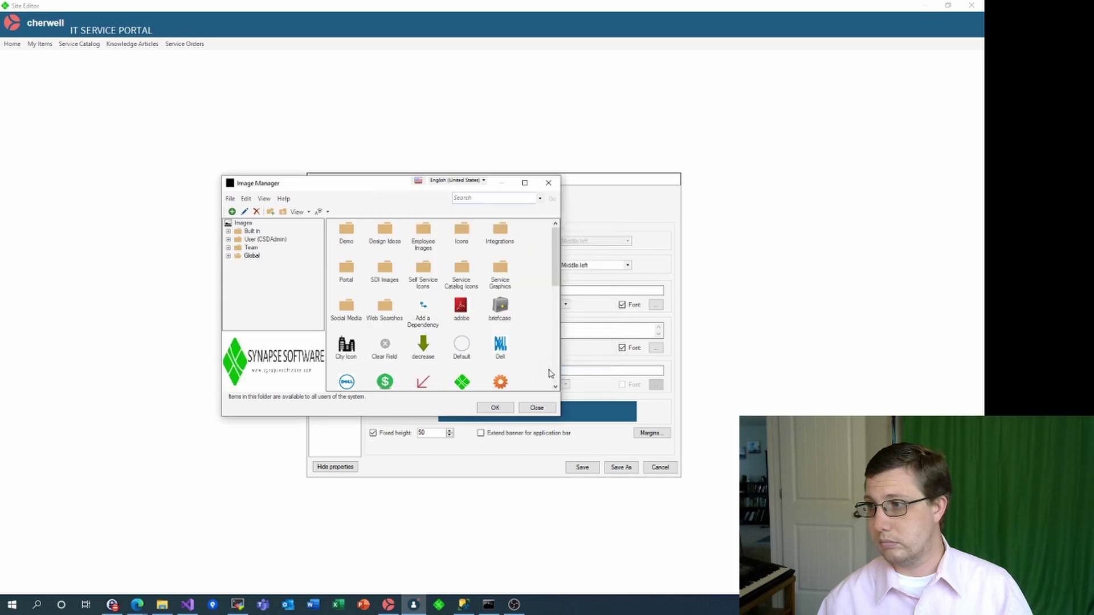
pyautogui.click(479, 408)
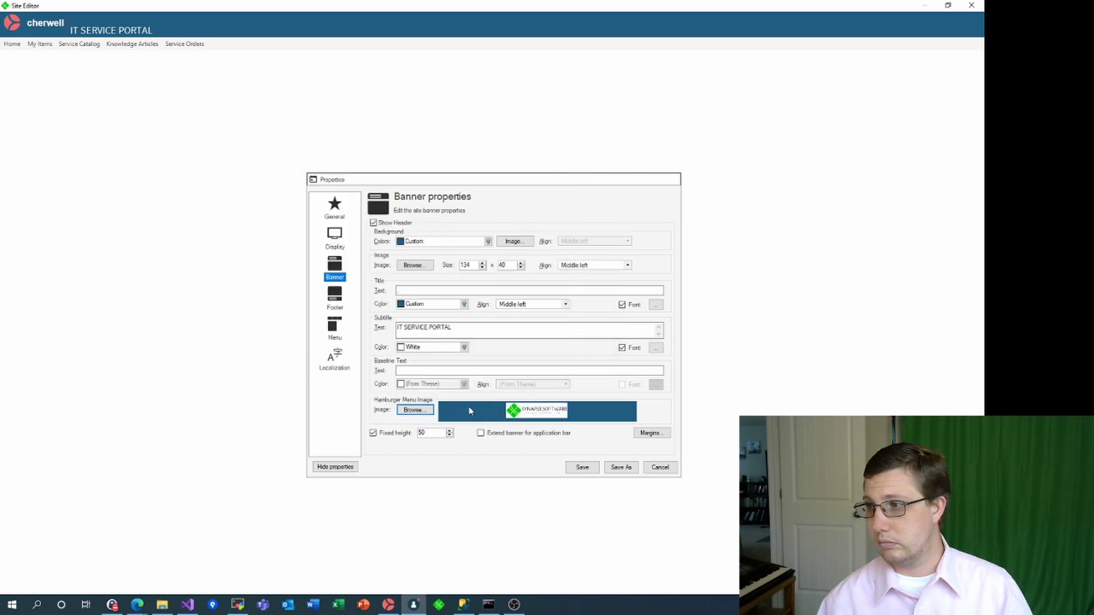
pyautogui.click(581, 469)
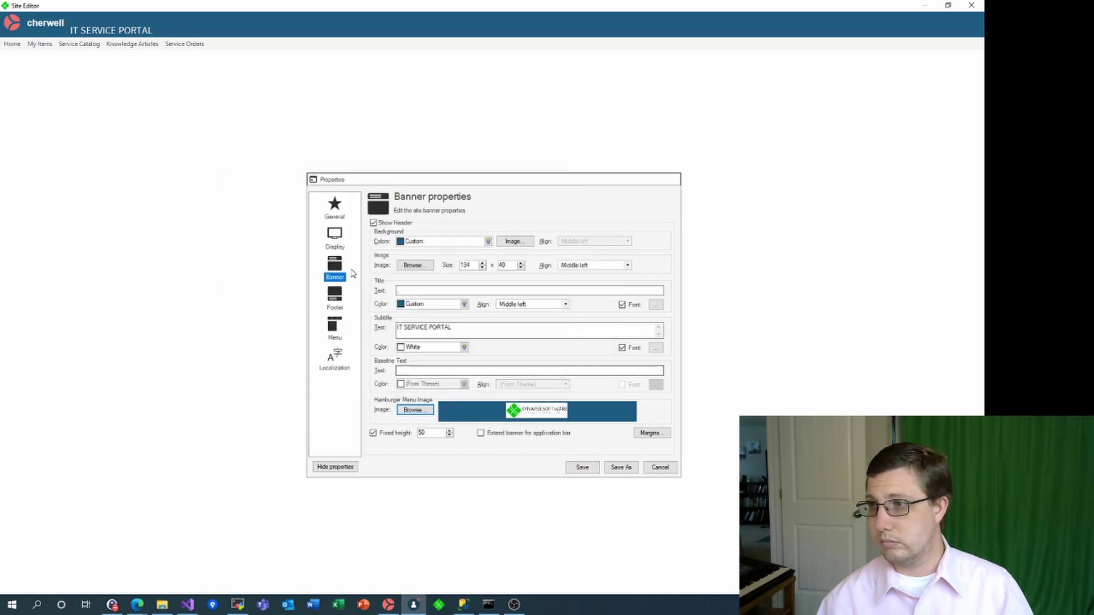
pyautogui.click(335, 243)
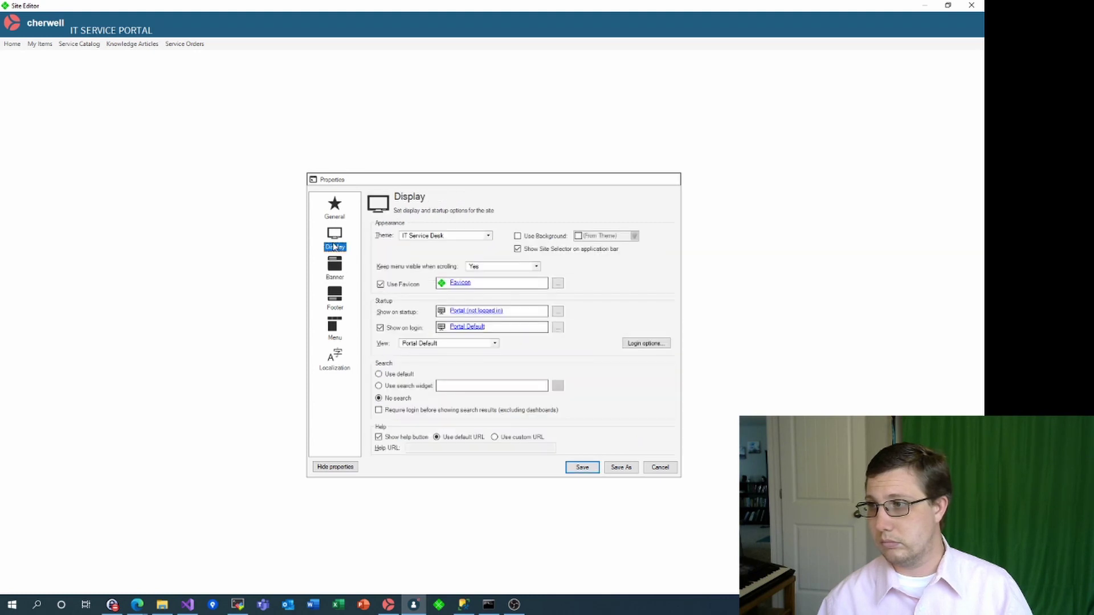
# Open the Portal (not logged in) startup dashboard in the Dashboard Editor
pyautogui.click(467, 311)
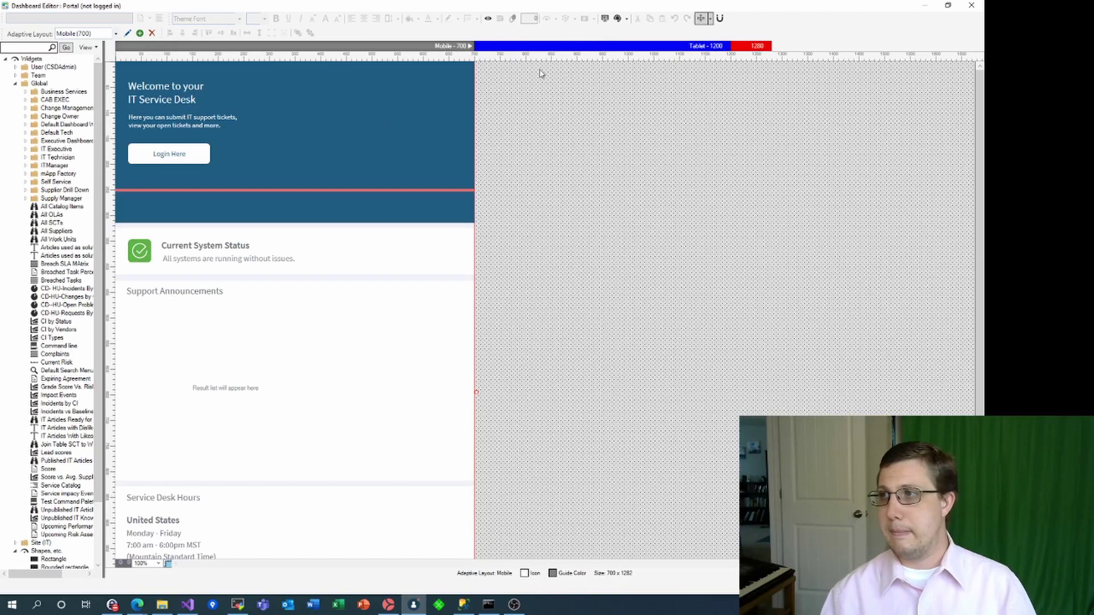
# On the Laptop (1280) layout, delete the three red banner lines and drop in a small shape
pyautogui.click(567, 46)
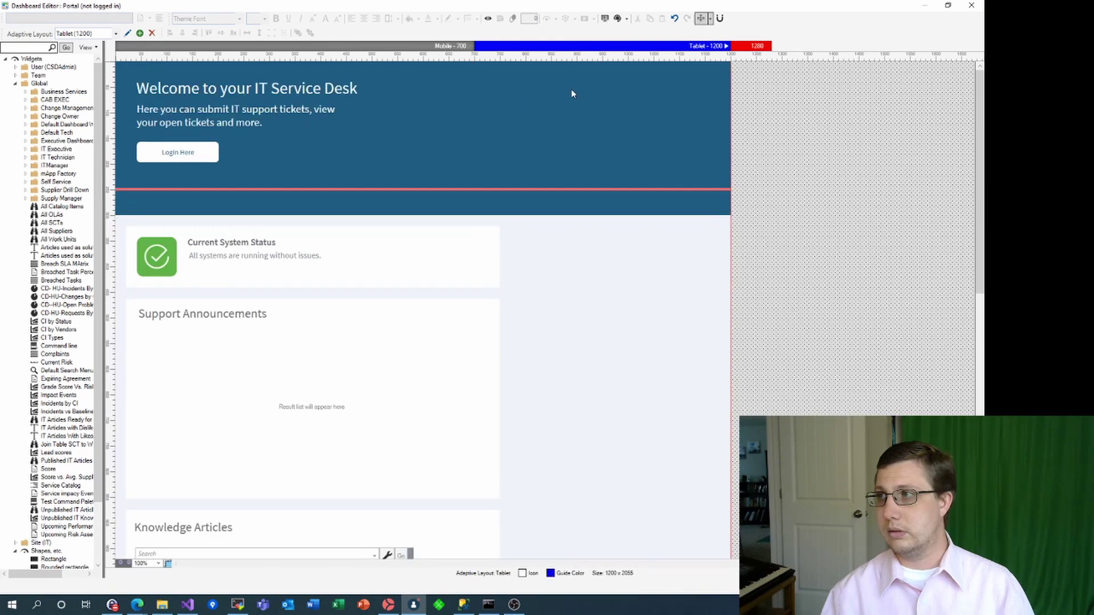
pyautogui.click(742, 46)
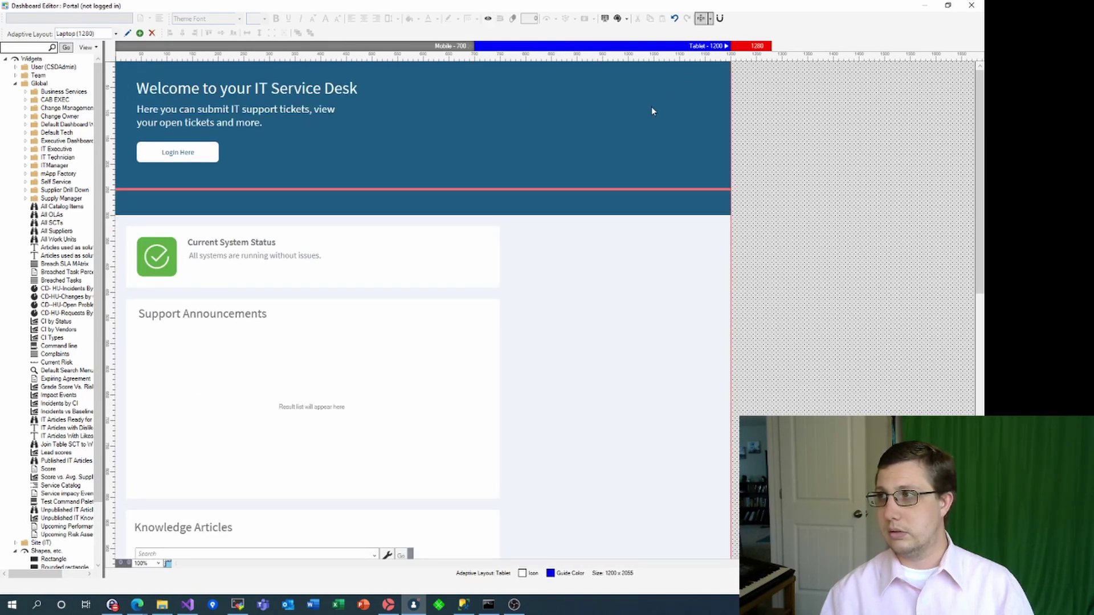
pyautogui.click(450, 158)
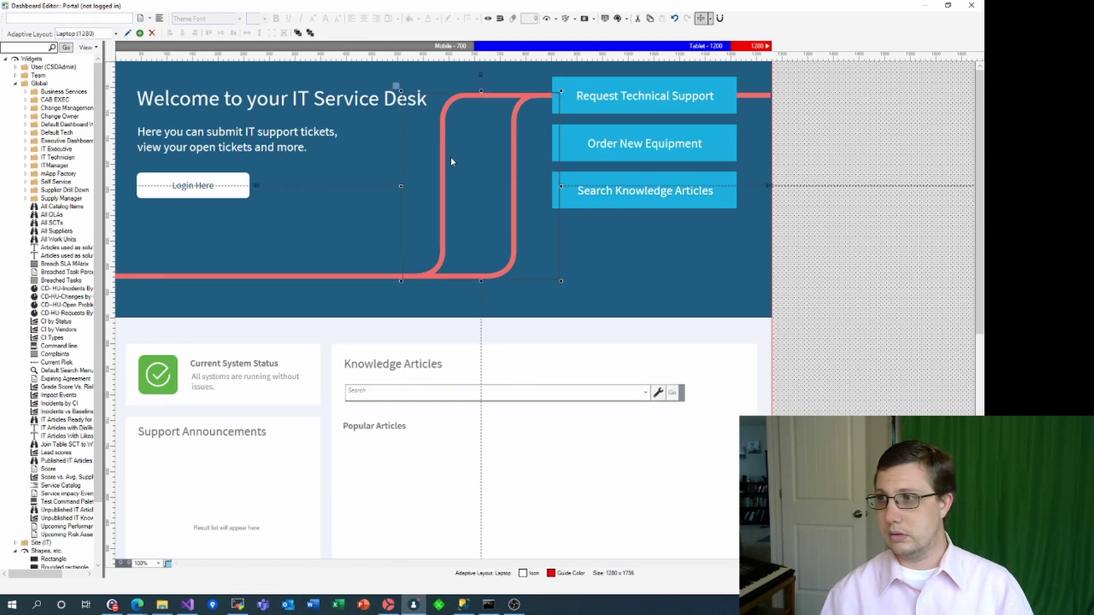
pyautogui.press('Delete')
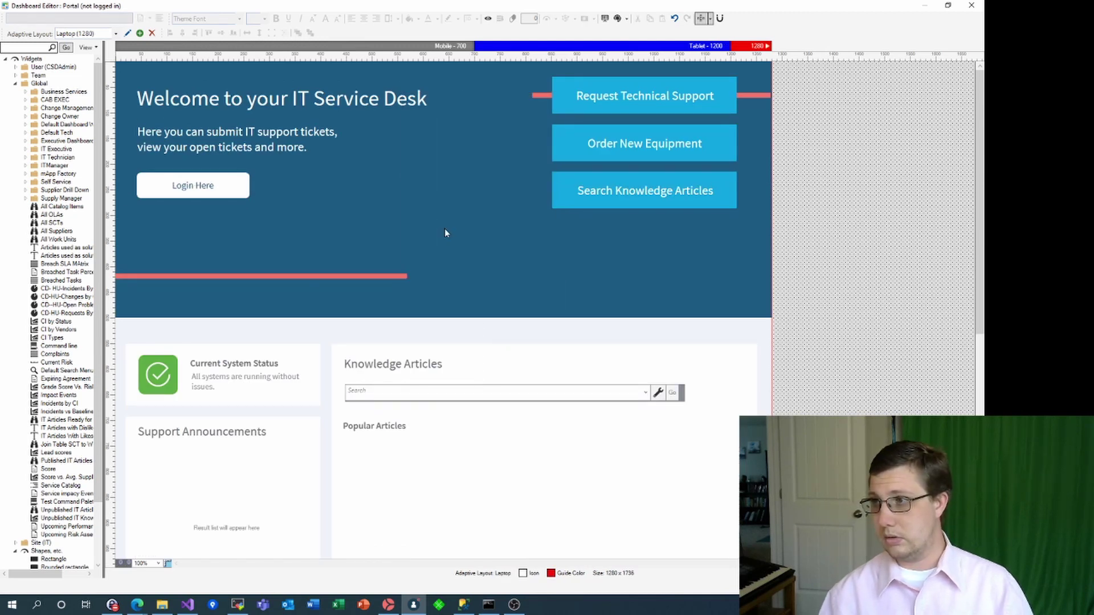
pyautogui.click(399, 277)
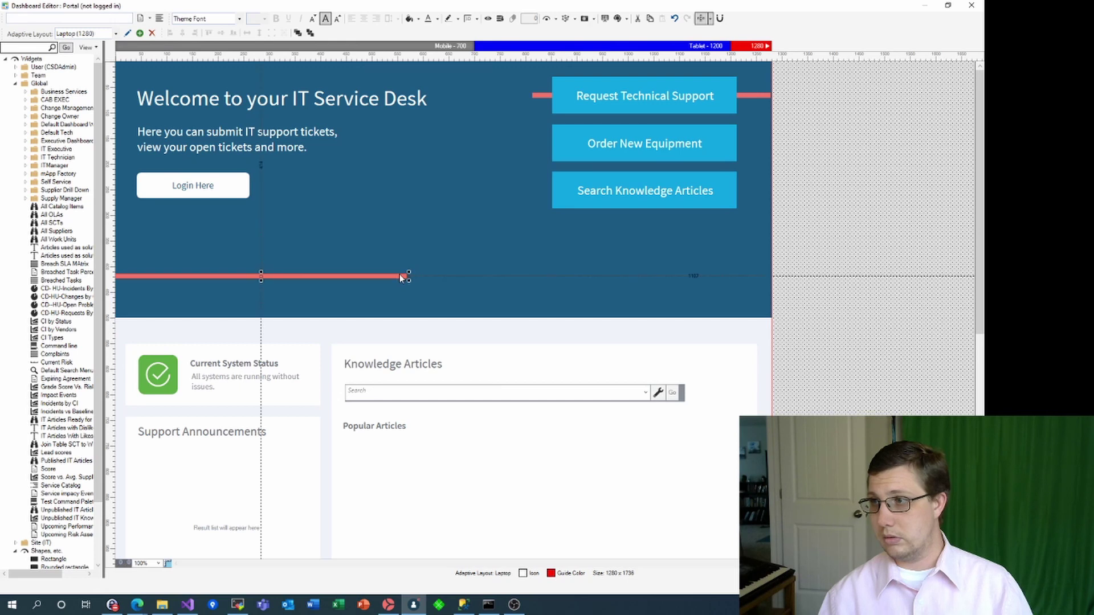
pyautogui.press('Delete')
pyautogui.click(534, 96)
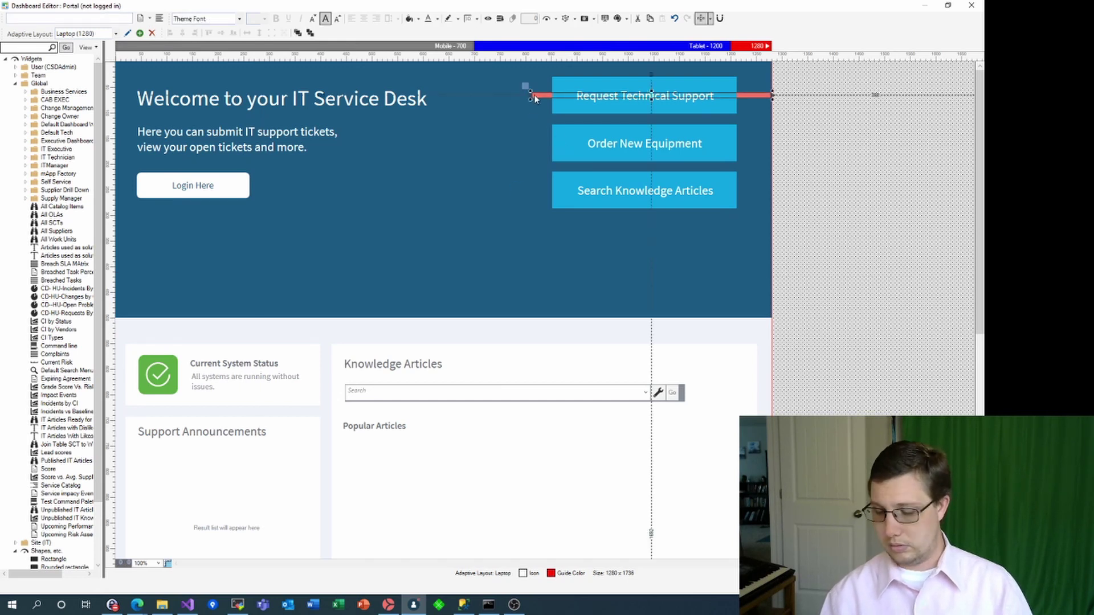
pyautogui.press('Delete')
pyautogui.scroll(-3, 52, 342)
pyautogui.moveTo(49, 523); pyautogui.dragTo(352, 240)
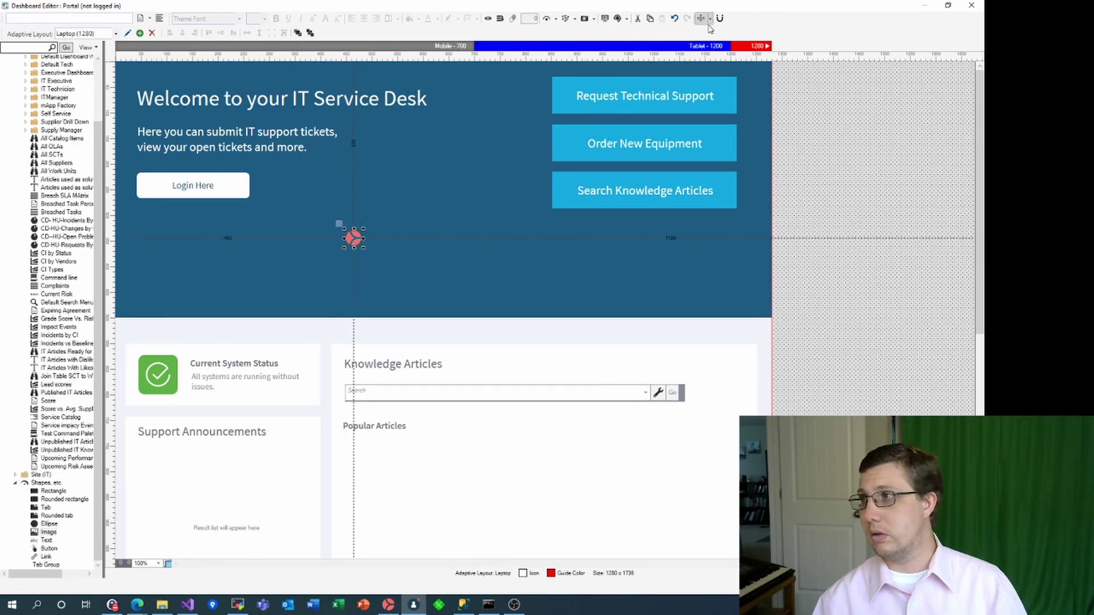
# For the new banner widget, add a library image named 'Portal Background'
pyautogui.click(593, 18)
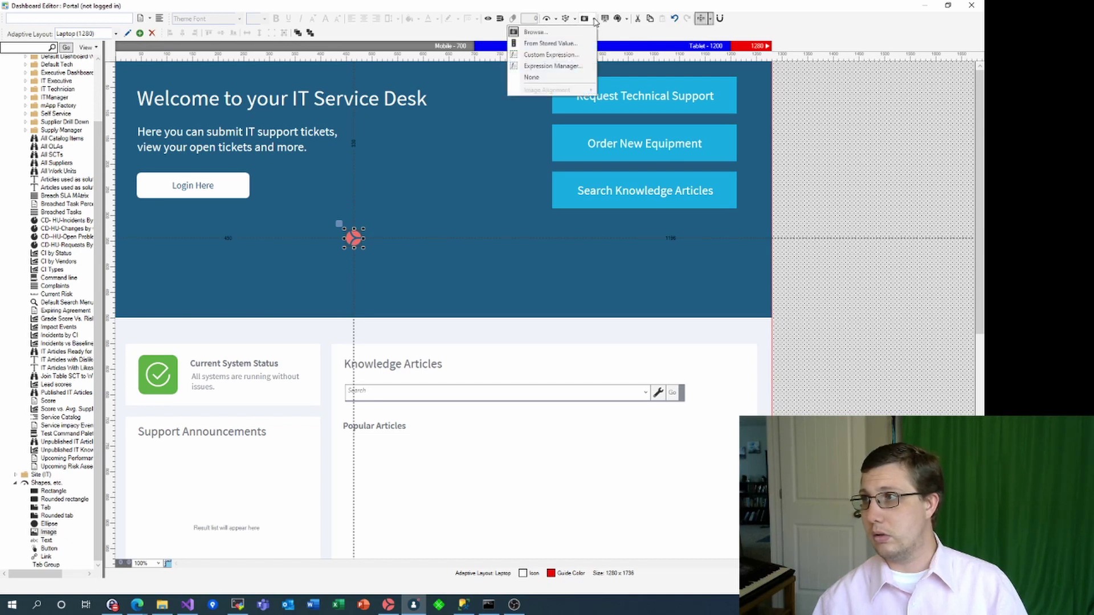
pyautogui.click(542, 35)
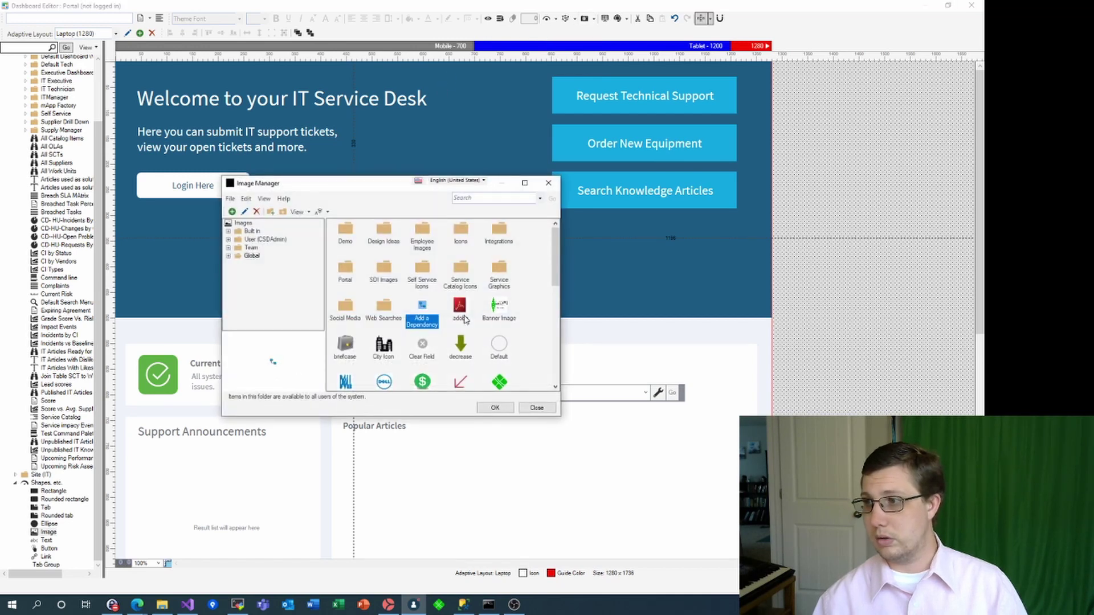
pyautogui.scroll(-5, 464, 319)
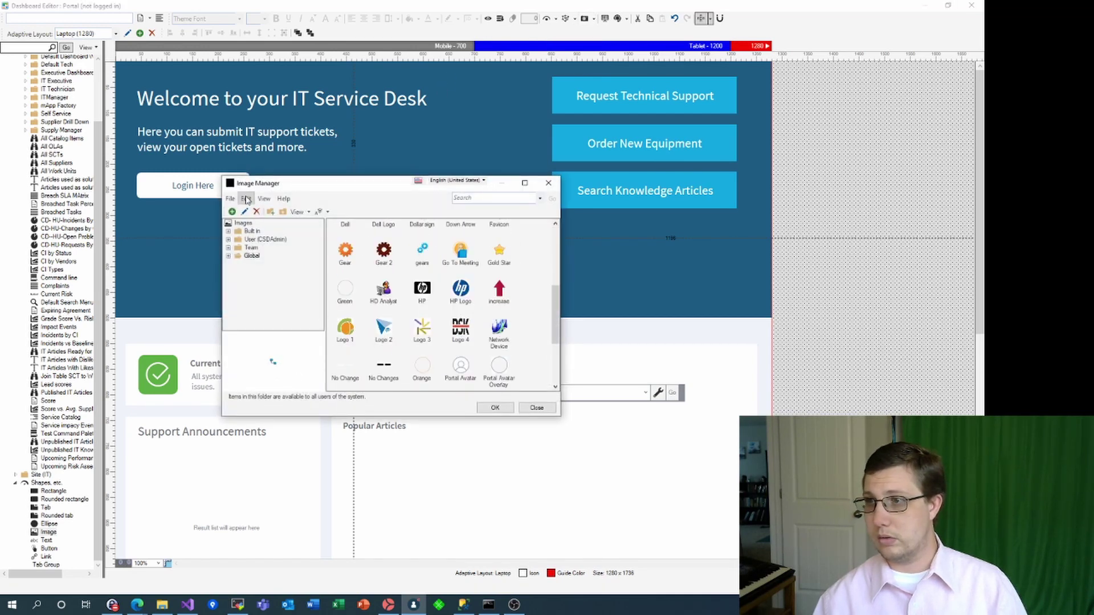
pyautogui.click(232, 211)
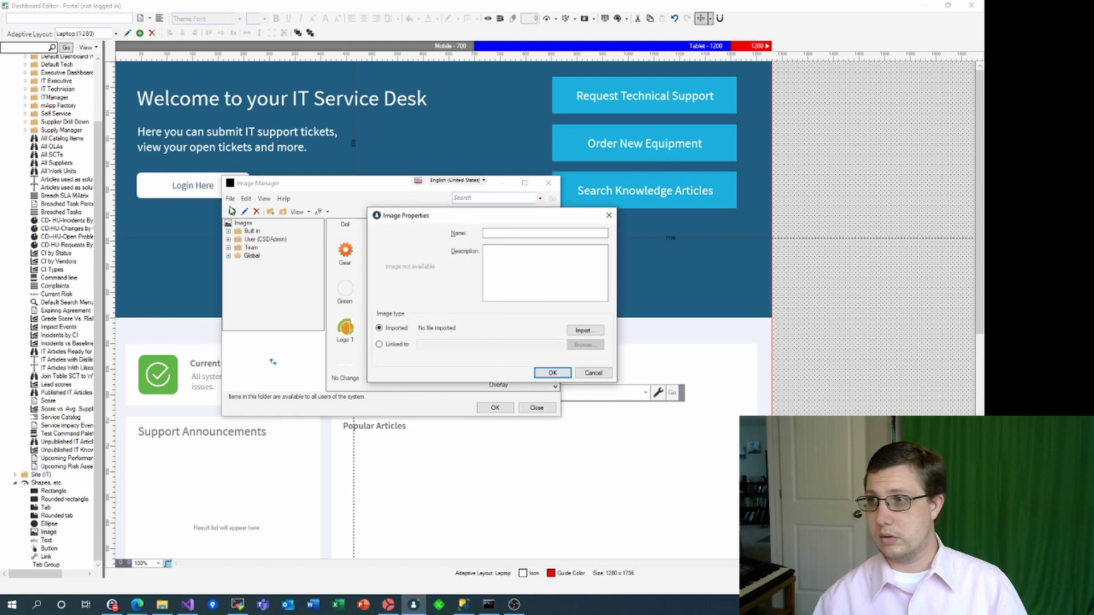
pyautogui.click(501, 235)
pyautogui.write('Portal Background')
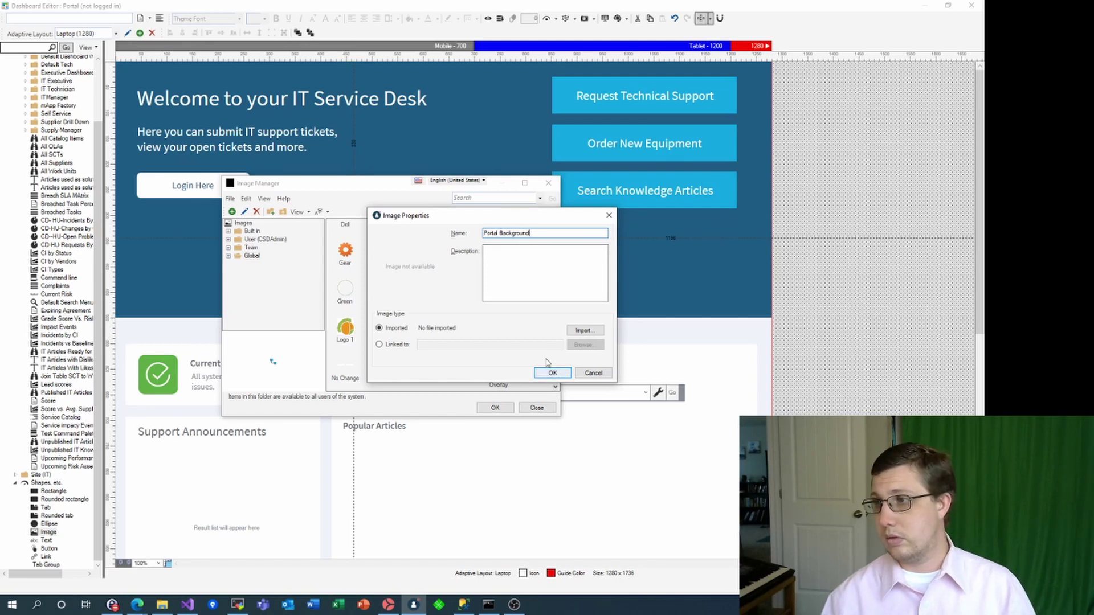
# Import neurons.jpg into Portal Background and apply it to the banner widget
pyautogui.click(580, 332)
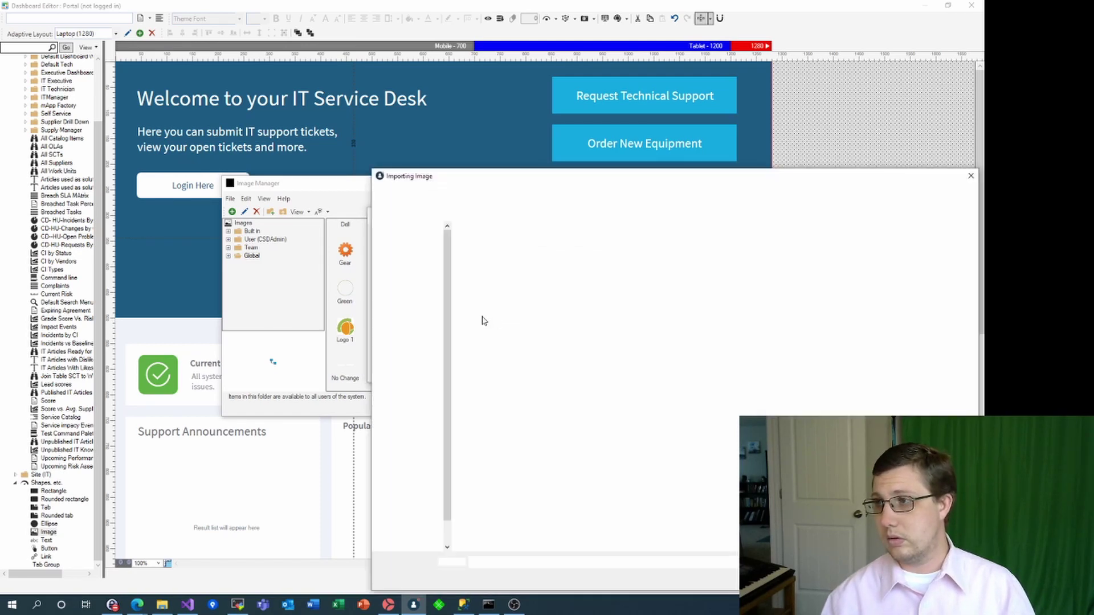
pyautogui.click(527, 277)
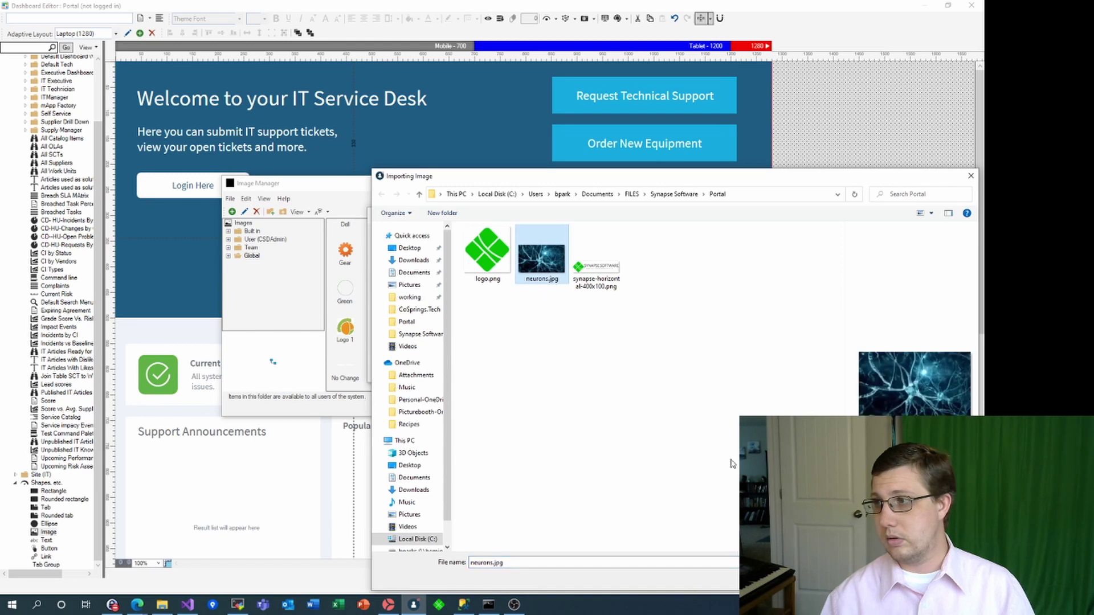
pyautogui.press('Return')
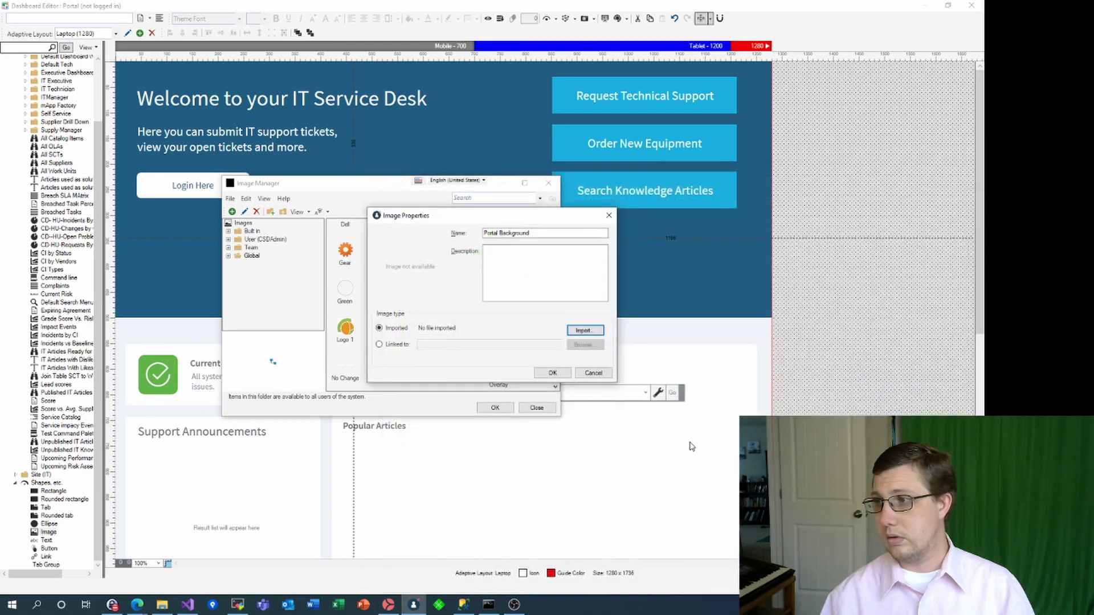
pyautogui.click(553, 373)
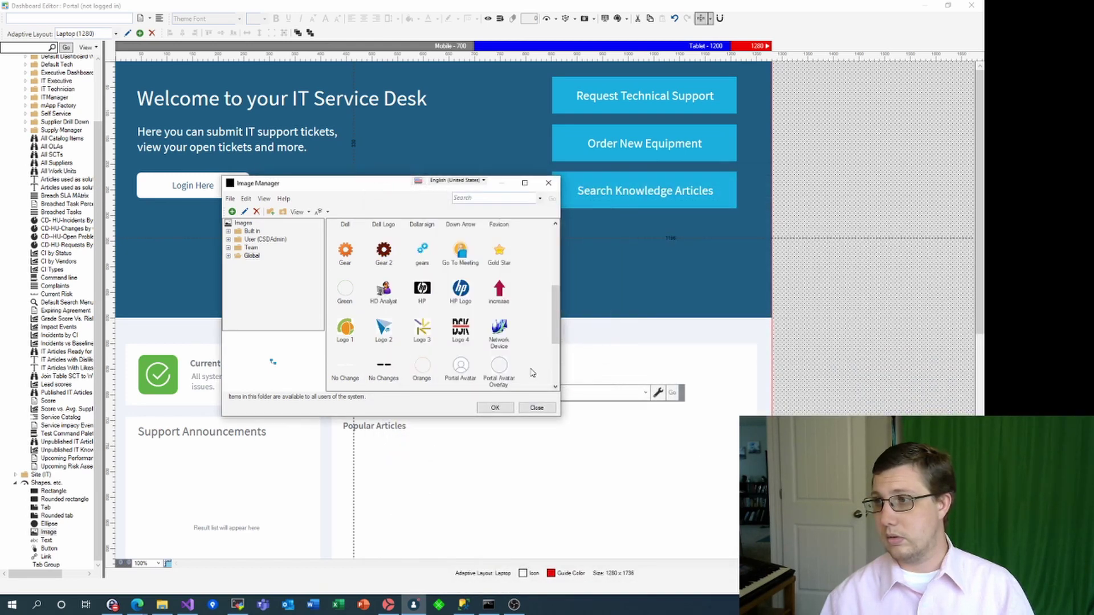
pyautogui.click(495, 407)
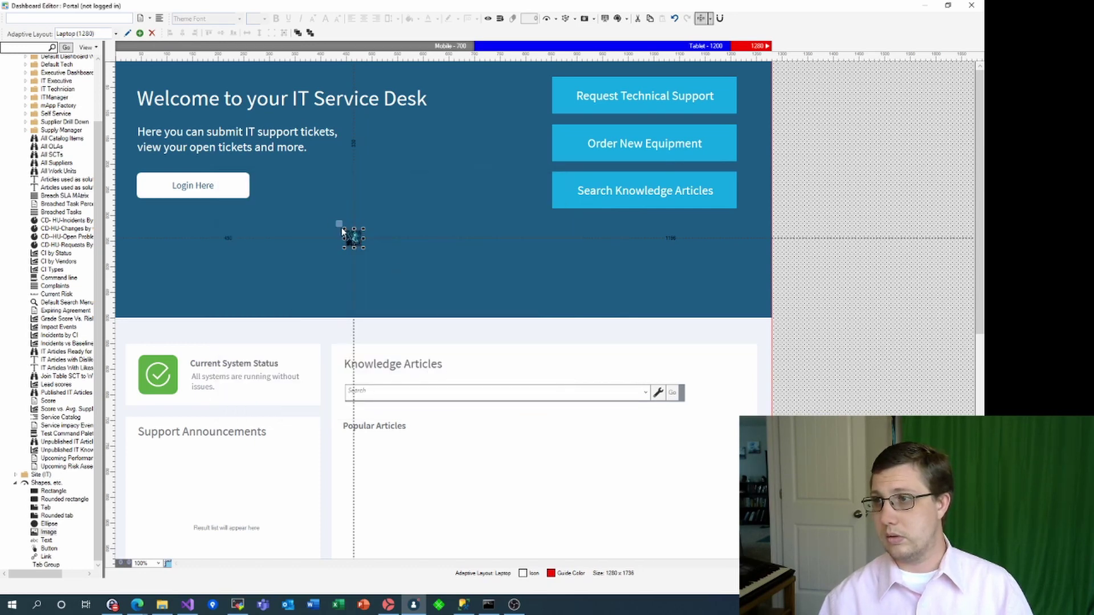
# Stretch the neurons image across the banner behind the text, delete the blue rectangle, and save
pyautogui.moveTo(339, 224); pyautogui.dragTo(116, 62)
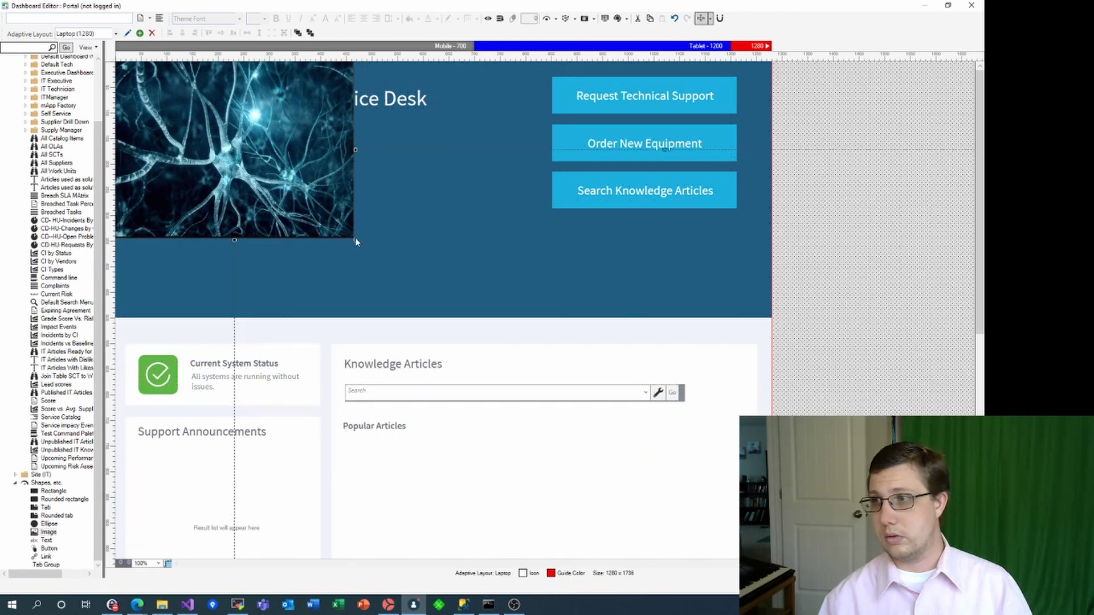
pyautogui.moveTo(356, 241); pyautogui.dragTo(722, 318)
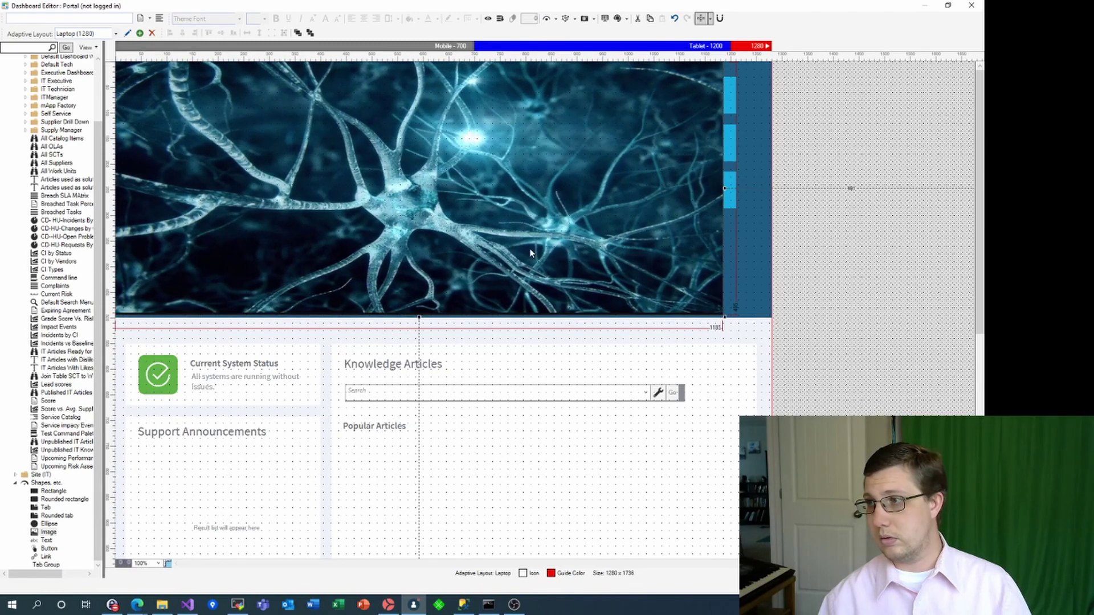
pyautogui.rightClick(432, 249)
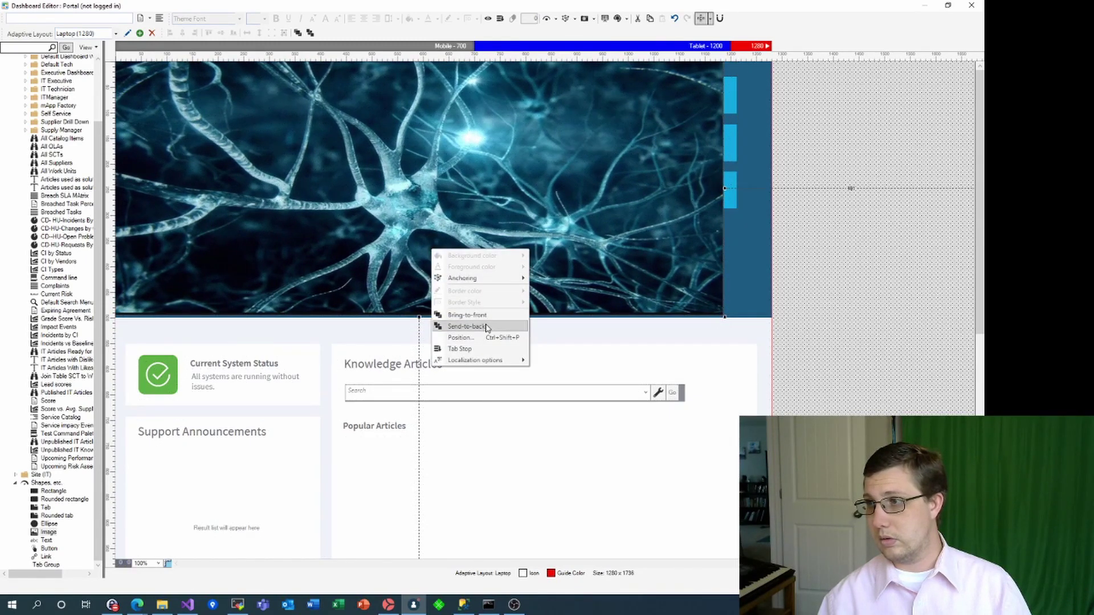
pyautogui.click(466, 326)
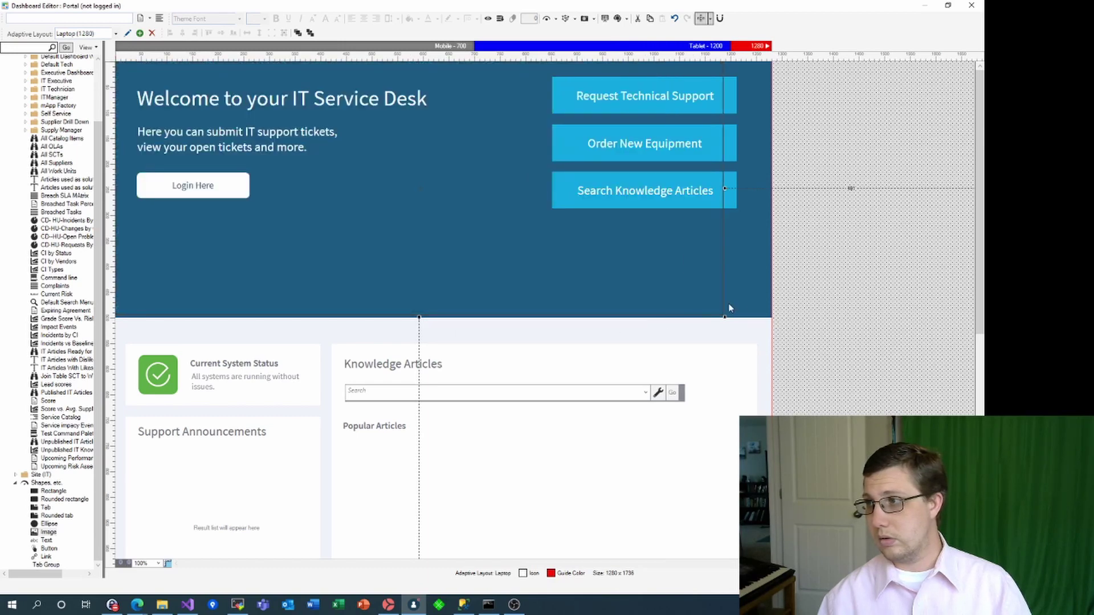
pyautogui.click(738, 302)
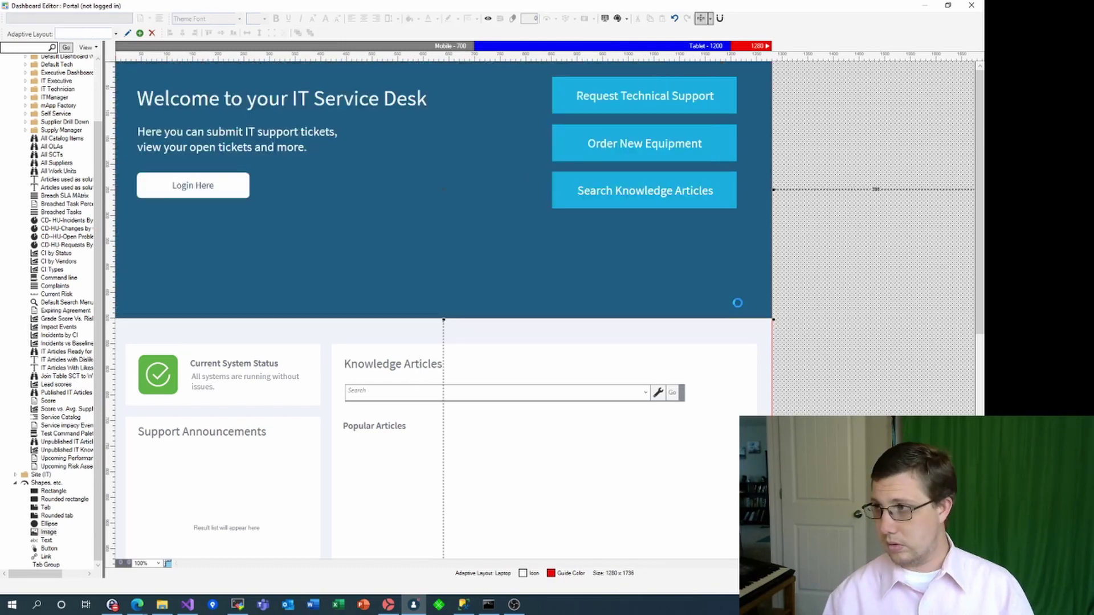
pyautogui.press('Delete')
pyautogui.click(621, 294)
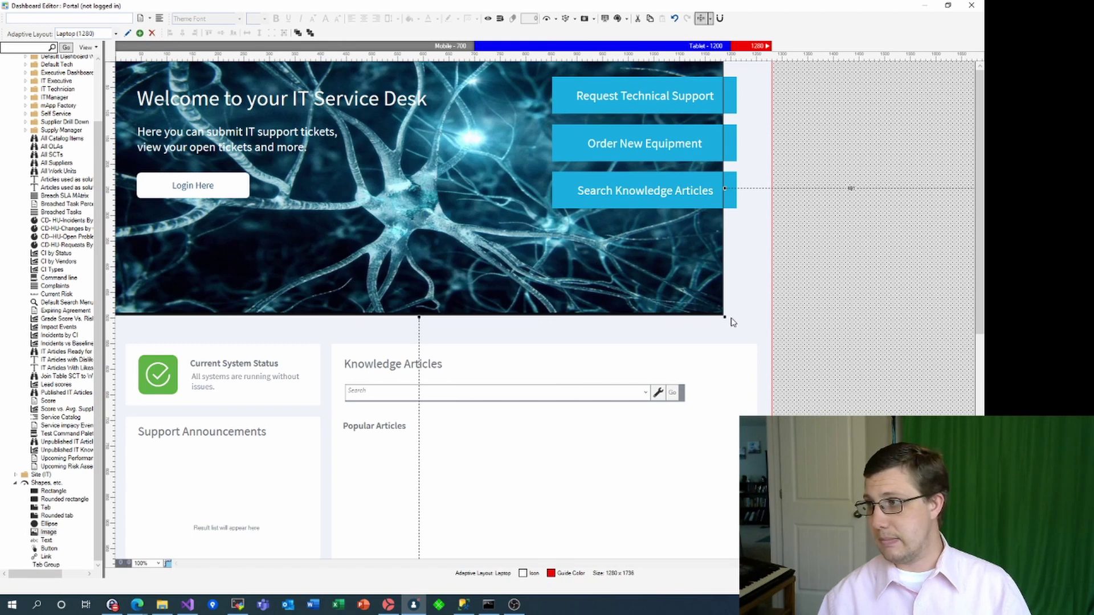
pyautogui.moveTo(724, 316); pyautogui.dragTo(778, 317)
pyautogui.hotkey('ctrl', 's')
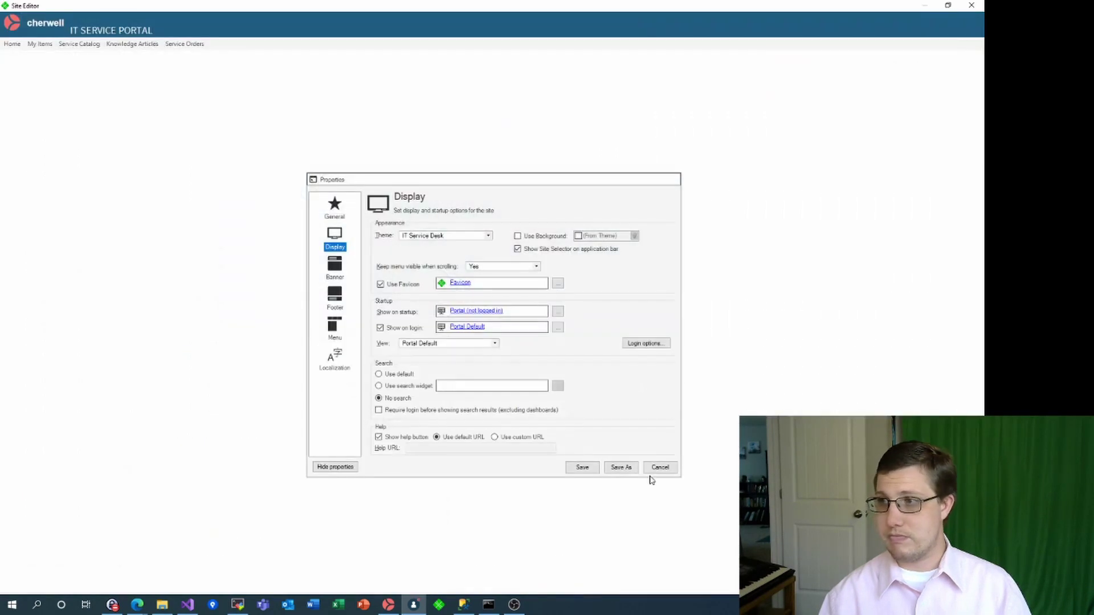
pyautogui.click(582, 468)
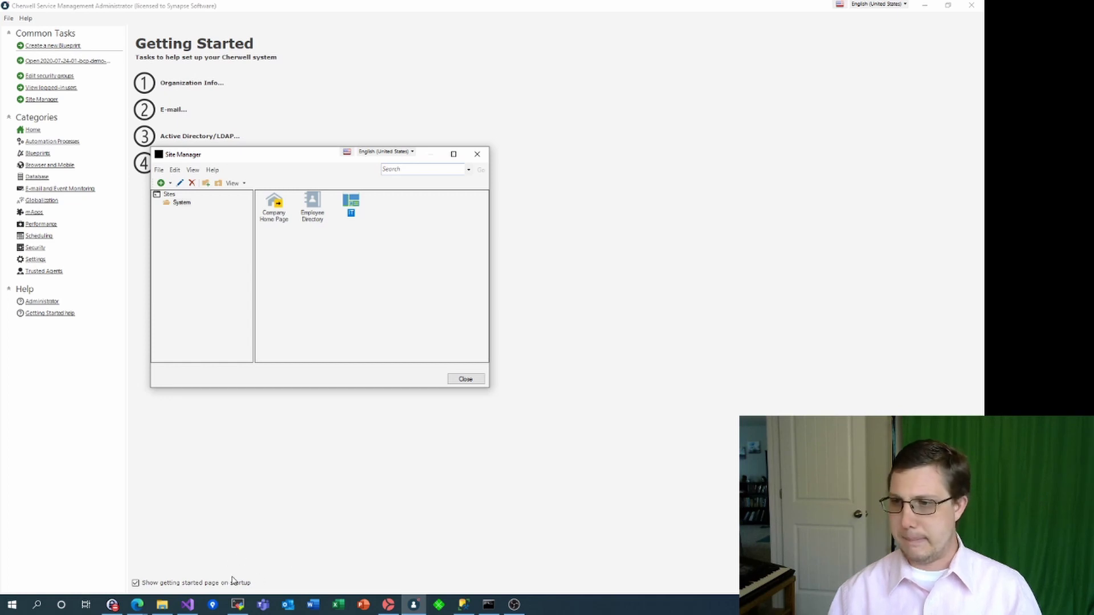
# Switch to the IT Service Portal in Edge and refresh until the neurons banner appears
pyautogui.moveTo(138, 609)
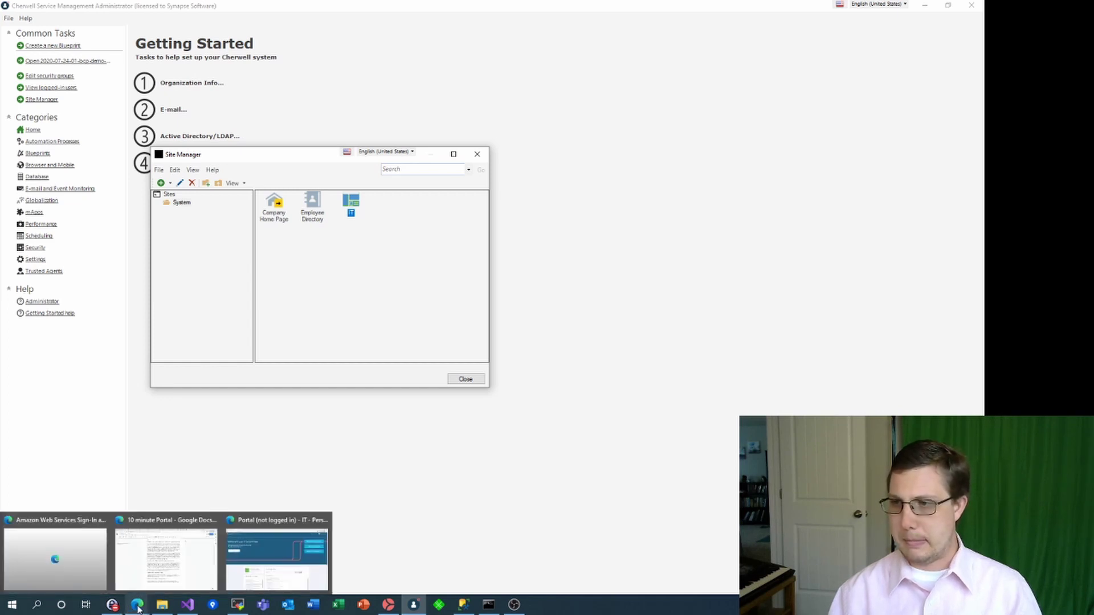
pyautogui.click(279, 557)
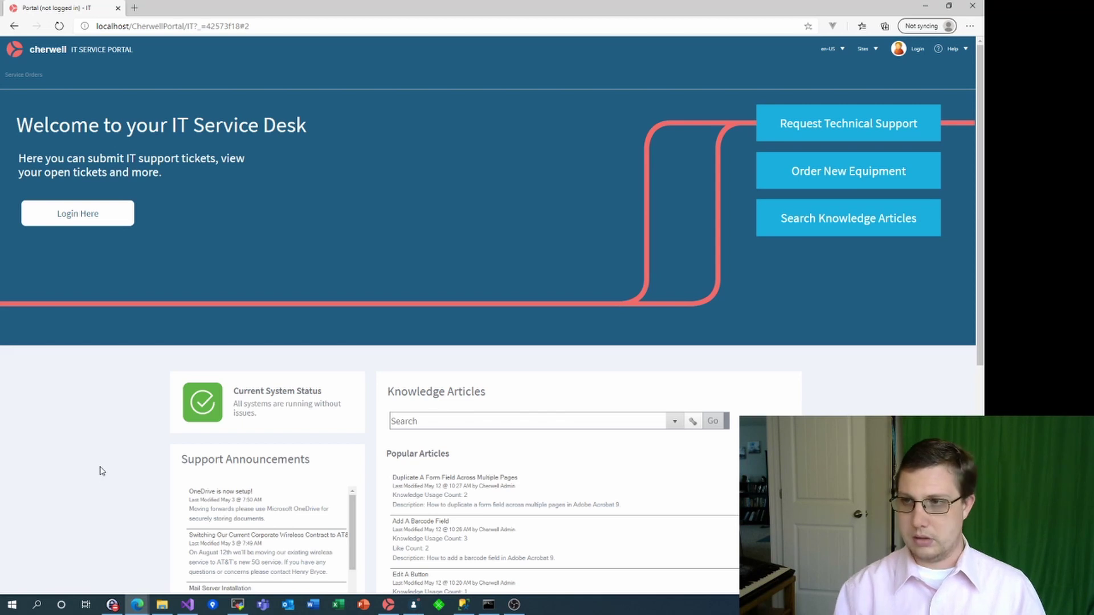
pyautogui.press('F5')
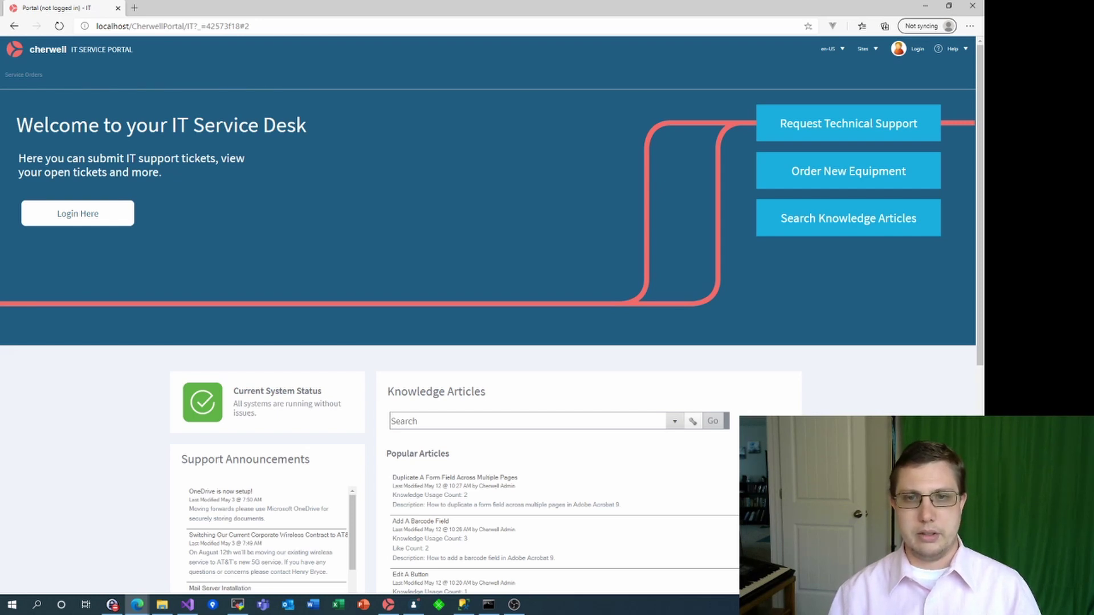
pyautogui.hotkey('alt', 'Tab')
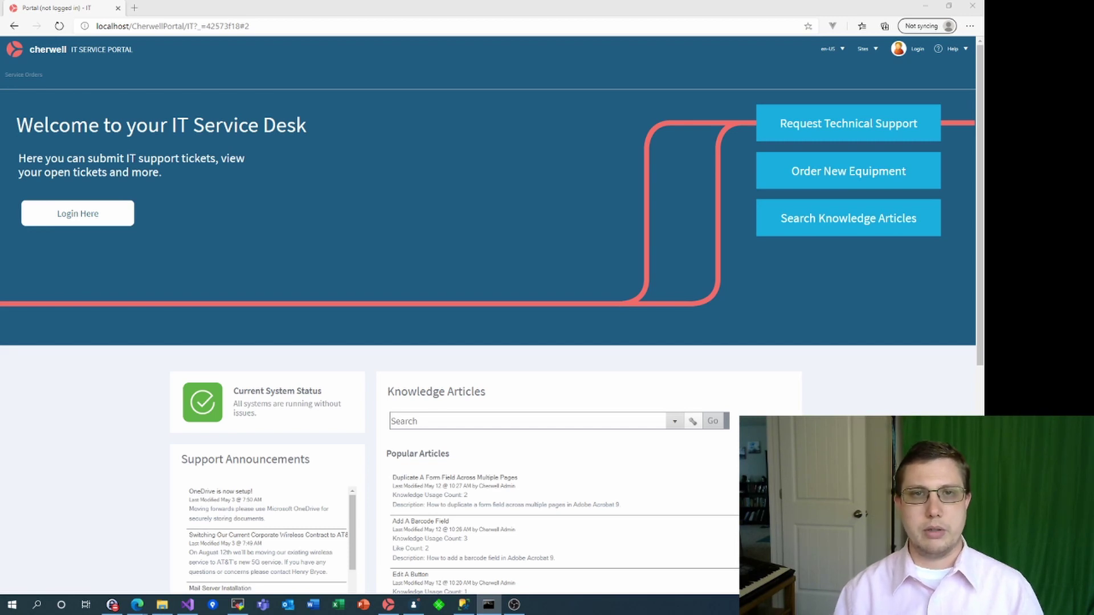
pyautogui.hotkey('alt', 'Tab')
pyautogui.press('F5')
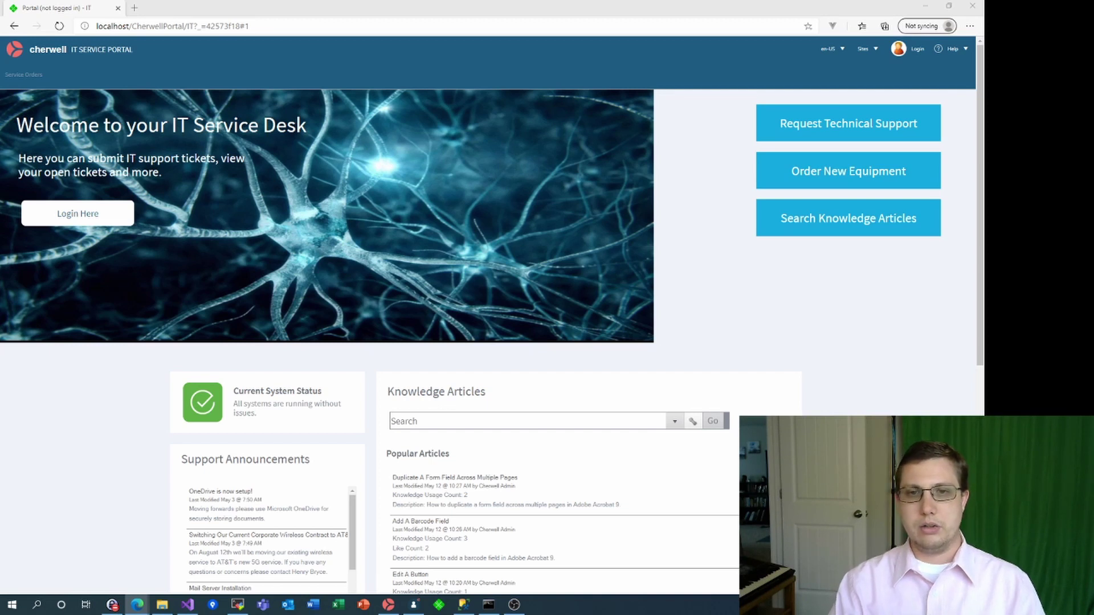
# Edit the IT site's Menu properties and add a Page action, bringing up the HTML Page Manager
pyautogui.hotkey('alt', 'Tab')
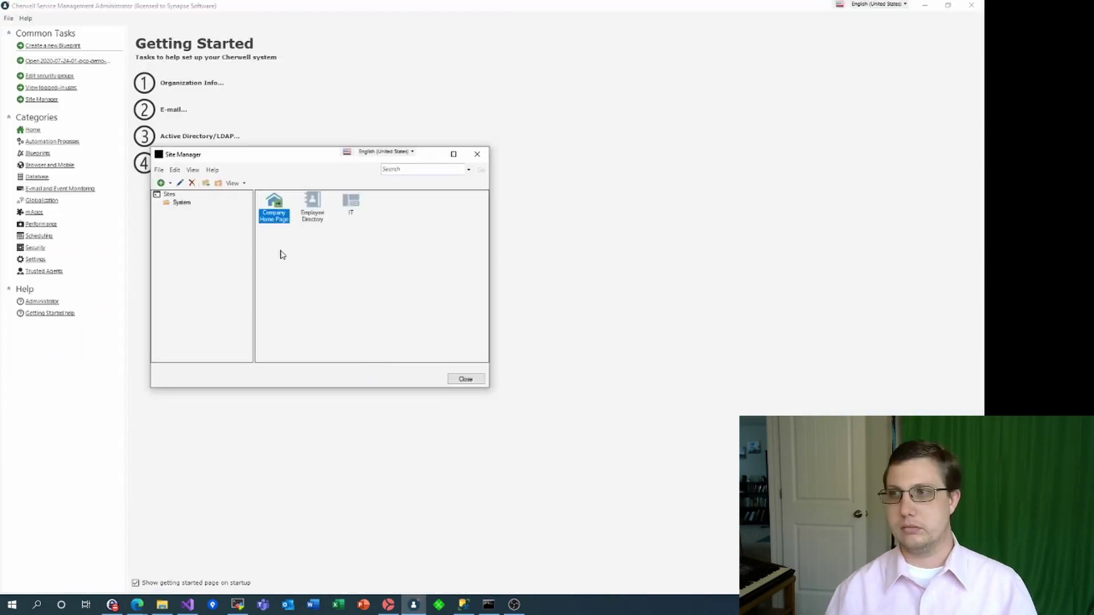
pyautogui.click(351, 205)
pyautogui.rightClick(355, 207)
pyautogui.click(326, 225)
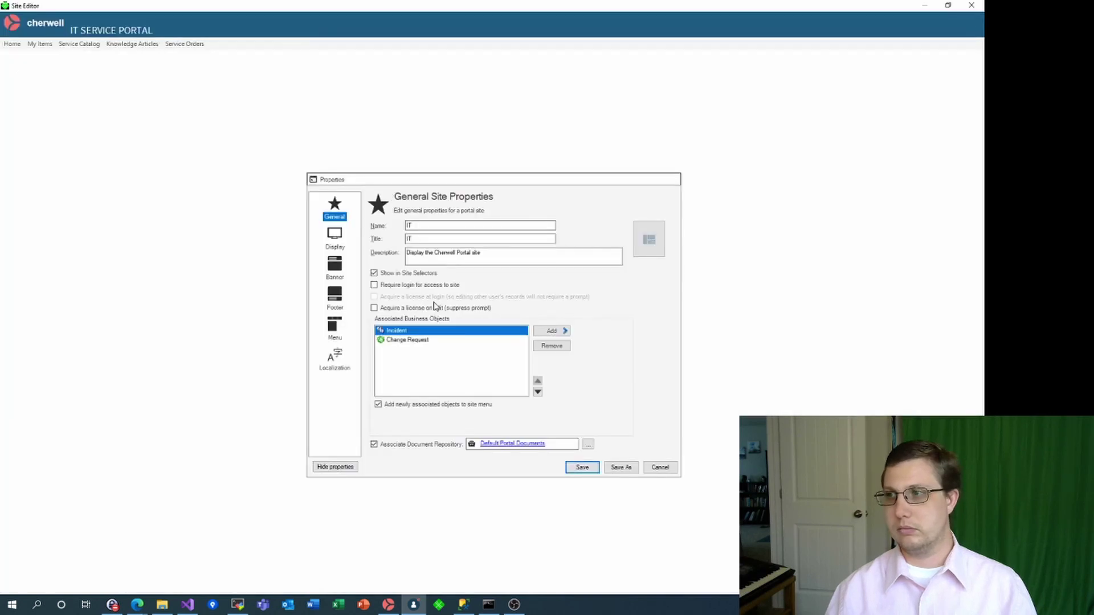
pyautogui.click(335, 327)
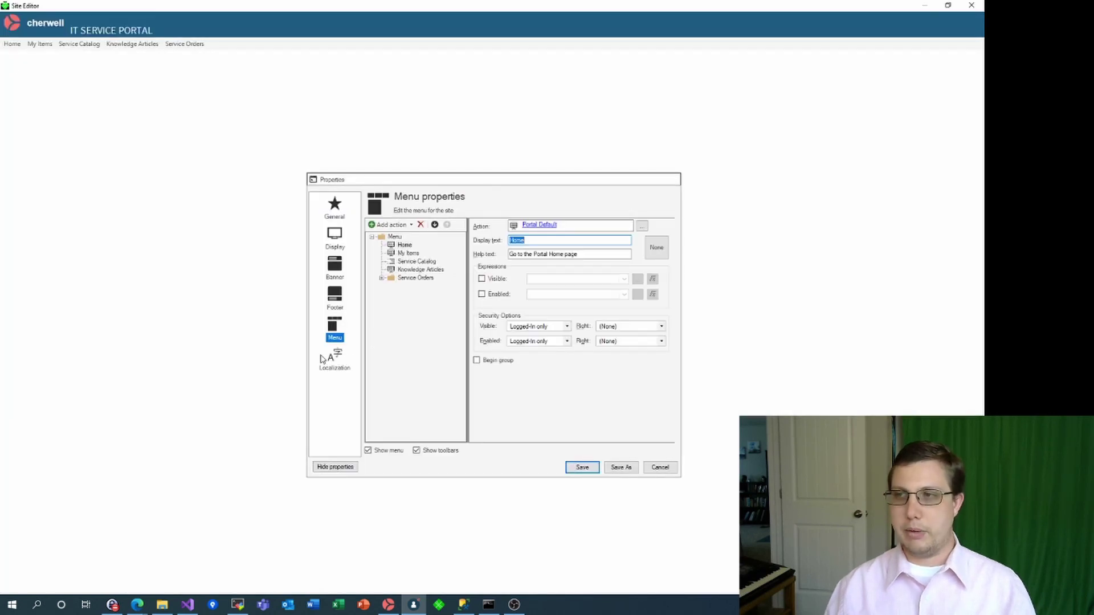
pyautogui.click(401, 245)
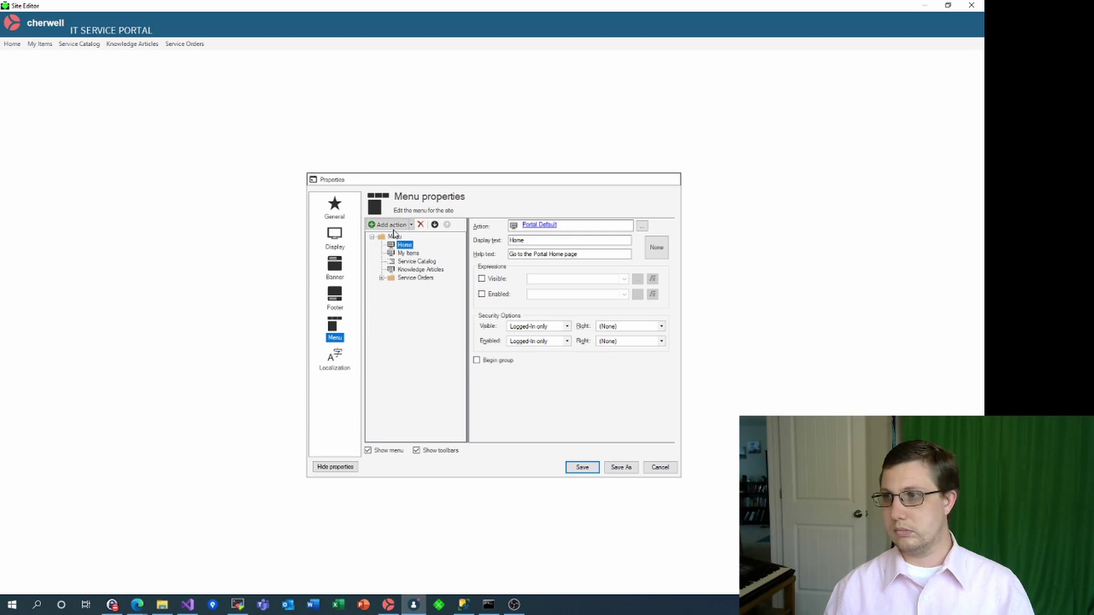
pyautogui.click(392, 225)
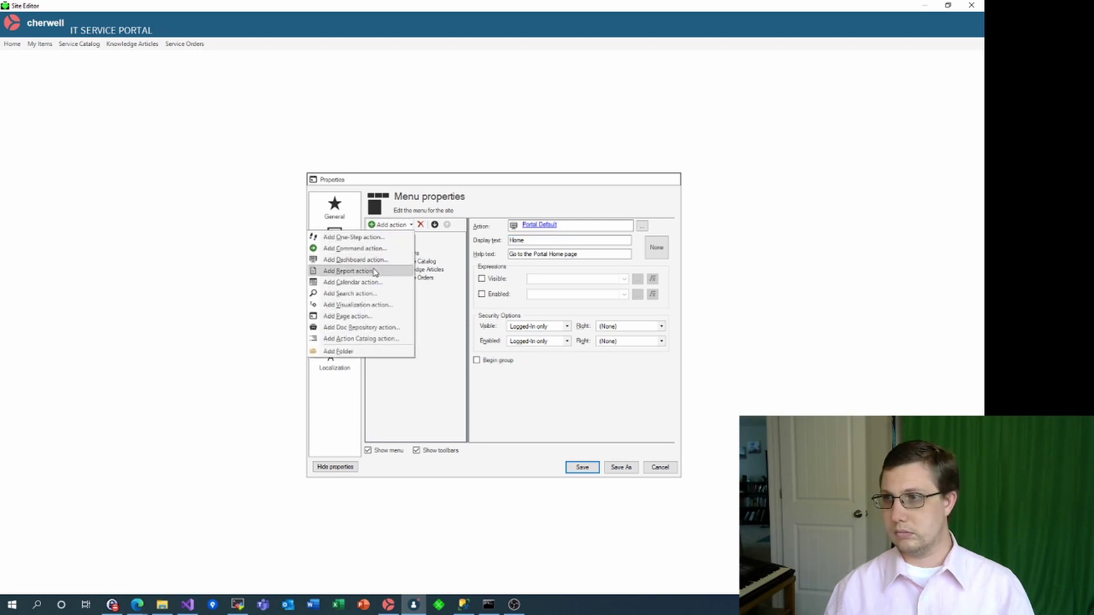
pyautogui.click(365, 316)
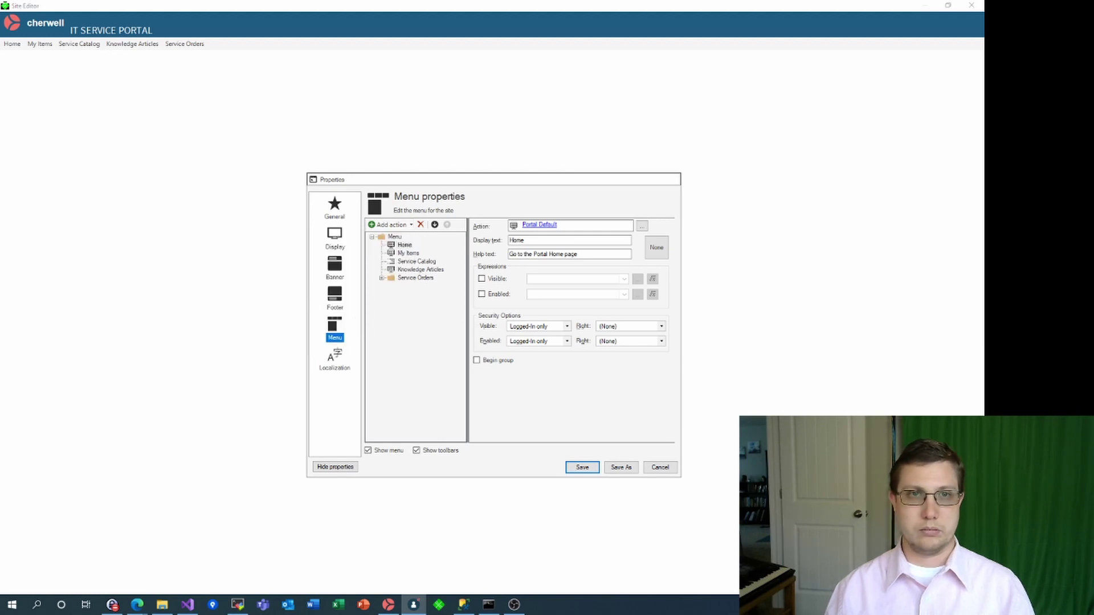
pyautogui.moveTo(166, 210); pyautogui.dragTo(322, 218)
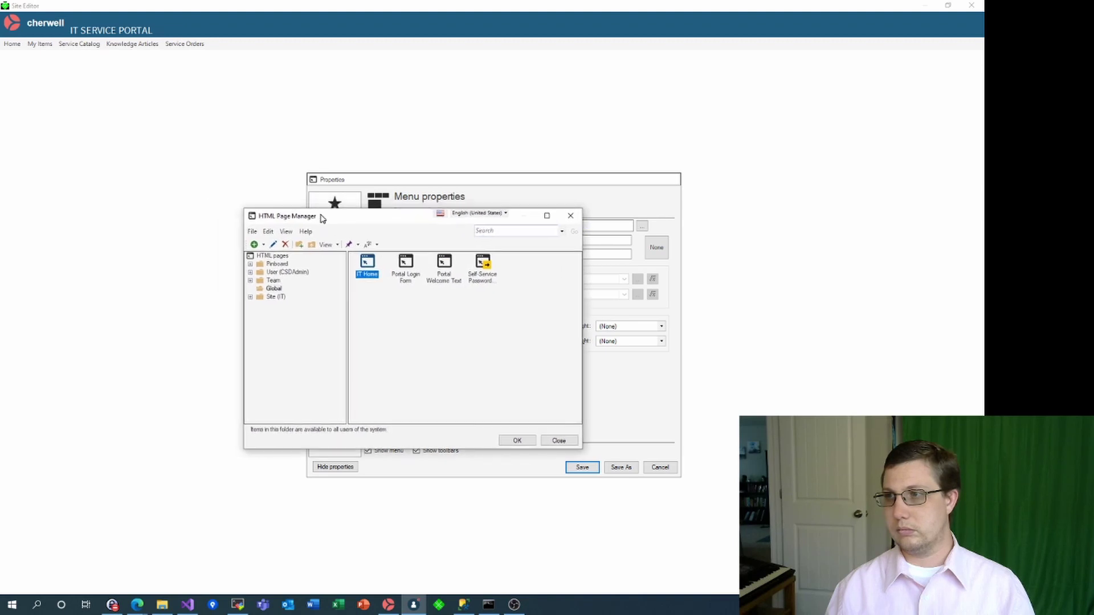
pyautogui.click(263, 249)
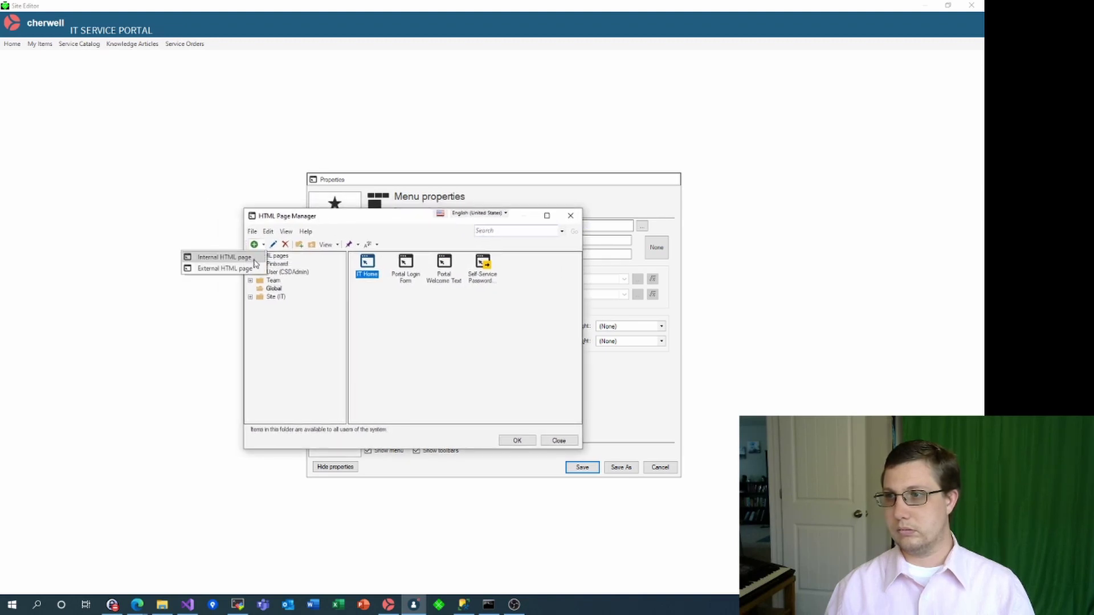
pyautogui.click(257, 254)
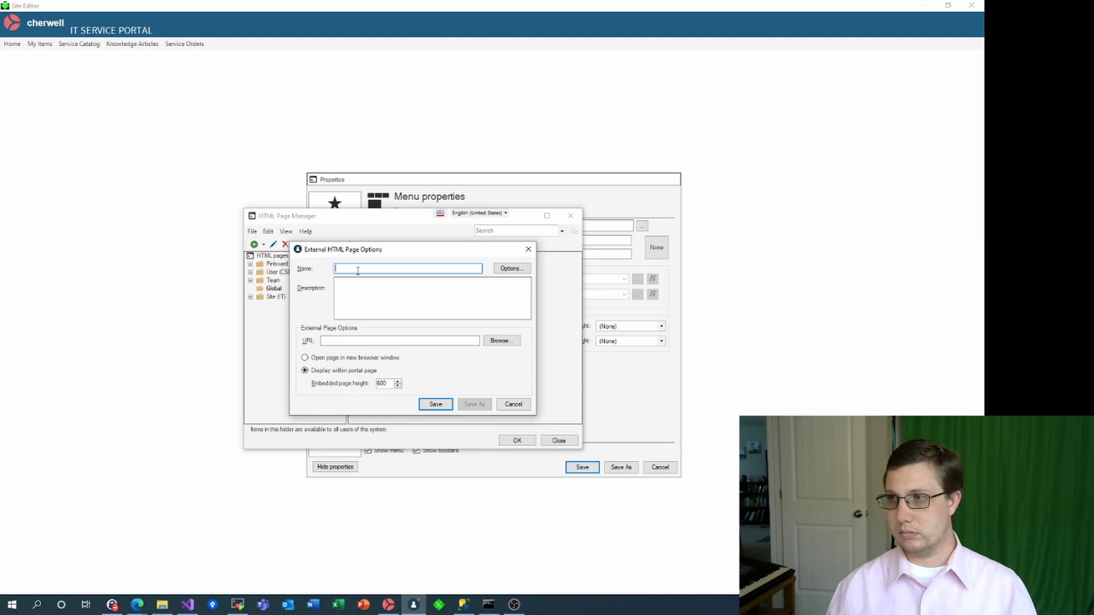
pyautogui.write('SYnapse')
pyautogui.write('ynap')
pyautogui.write('se Software Ho')
pyautogui.write('me')
pyautogui.click(401, 339)
pyautogui.write('https://hynapseso')
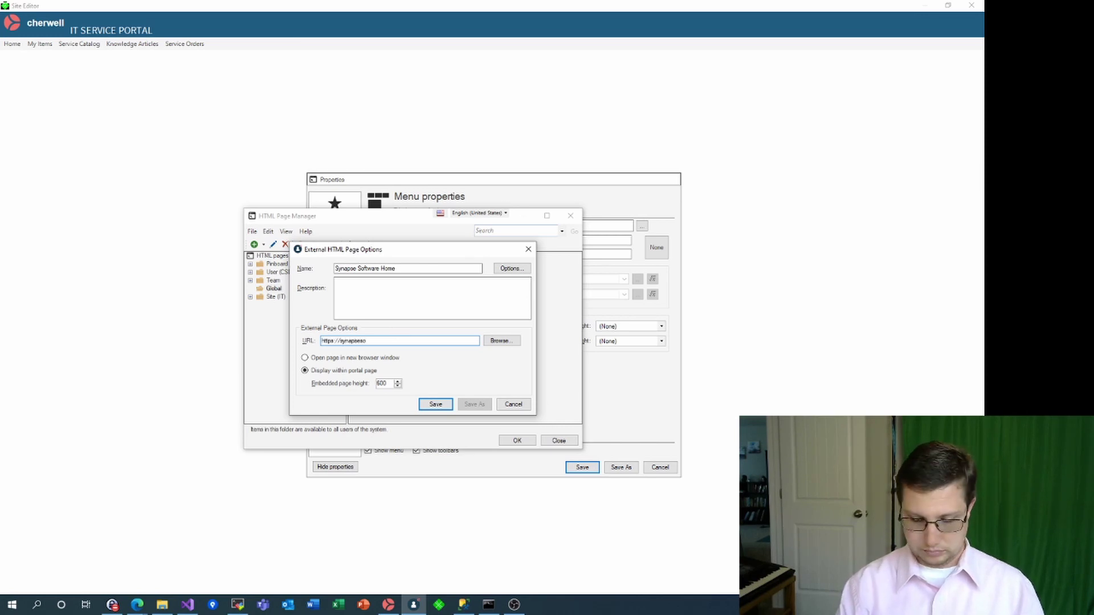
pyautogui.write('ftware.com')
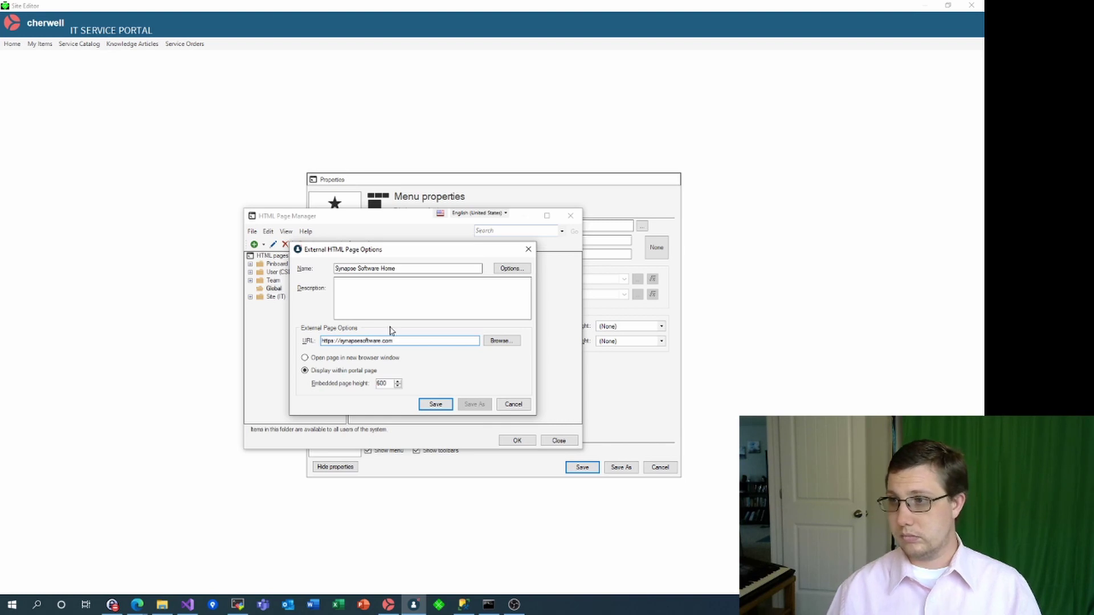
pyautogui.click(339, 359)
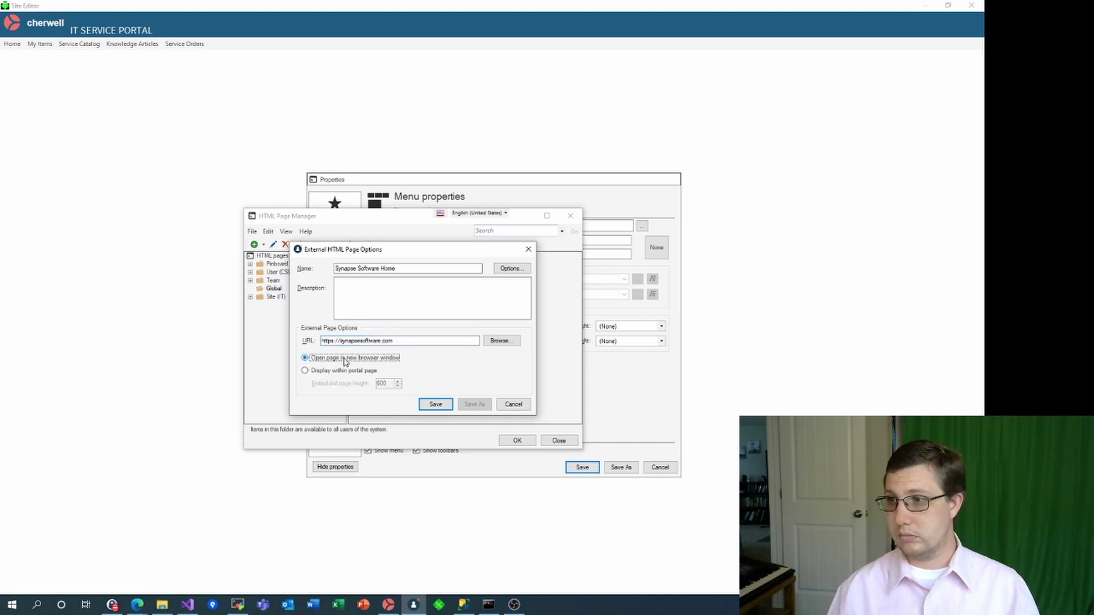
pyautogui.click(435, 405)
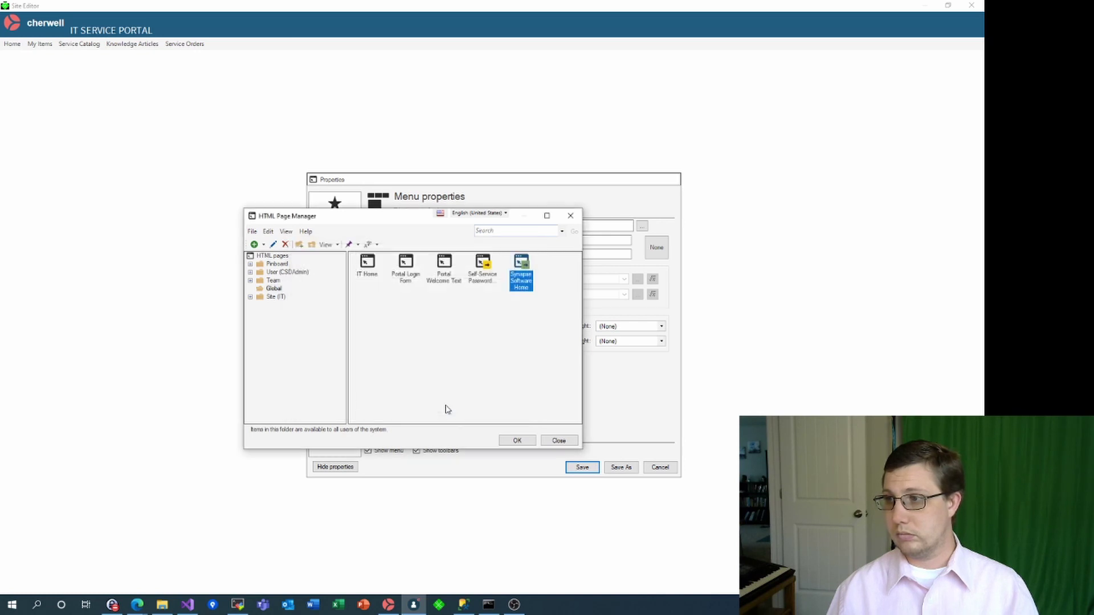
pyautogui.click(517, 441)
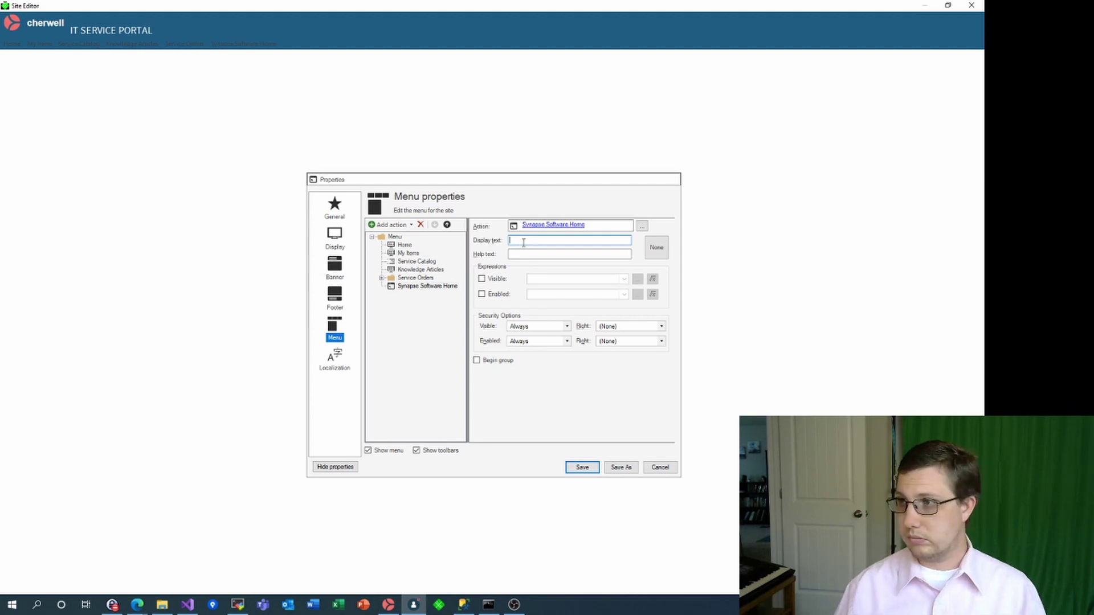
# Name the entry 'Synapse Software', move it above Home and Service Catalog, and save the menu
pyautogui.write('Synapse')
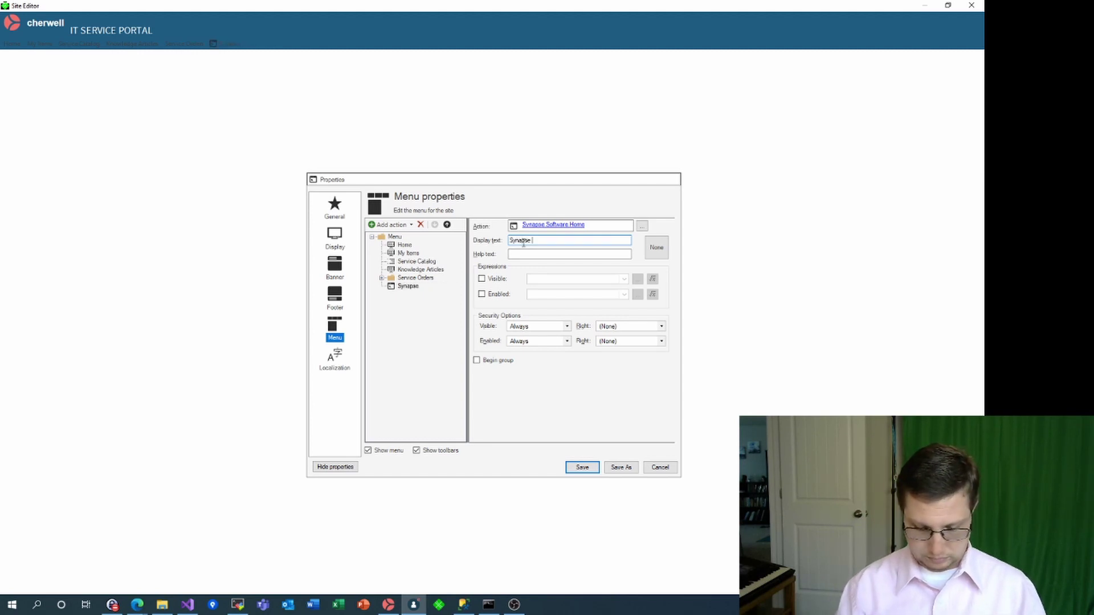
pyautogui.write(' Software')
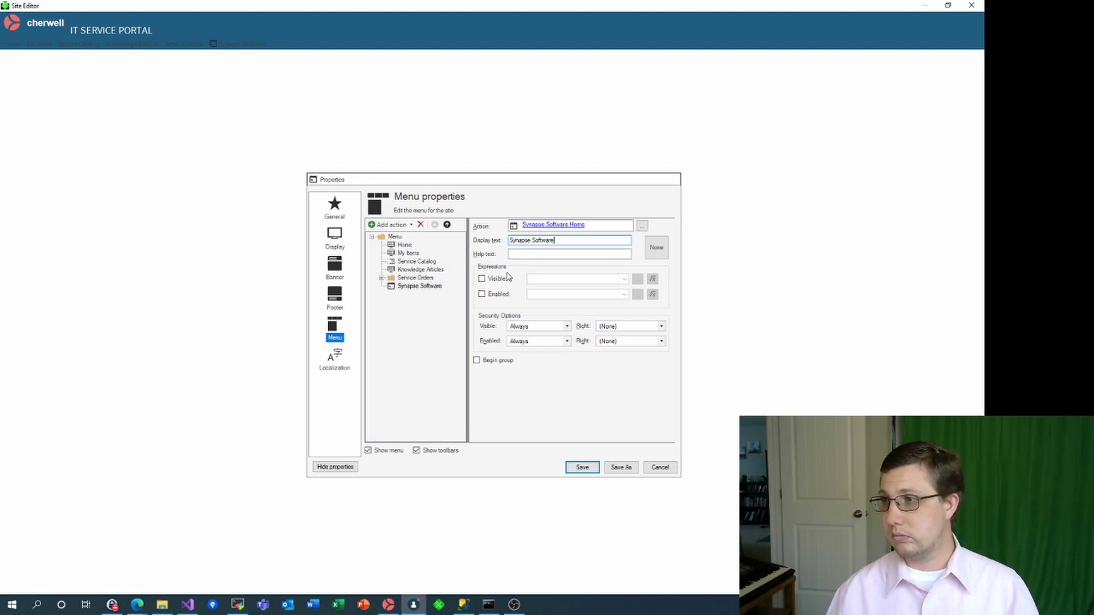
pyautogui.click(448, 226)
pyautogui.click(447, 225)
pyautogui.click(447, 225)
pyautogui.click(448, 225)
pyautogui.click(447, 225)
pyautogui.click(447, 225)
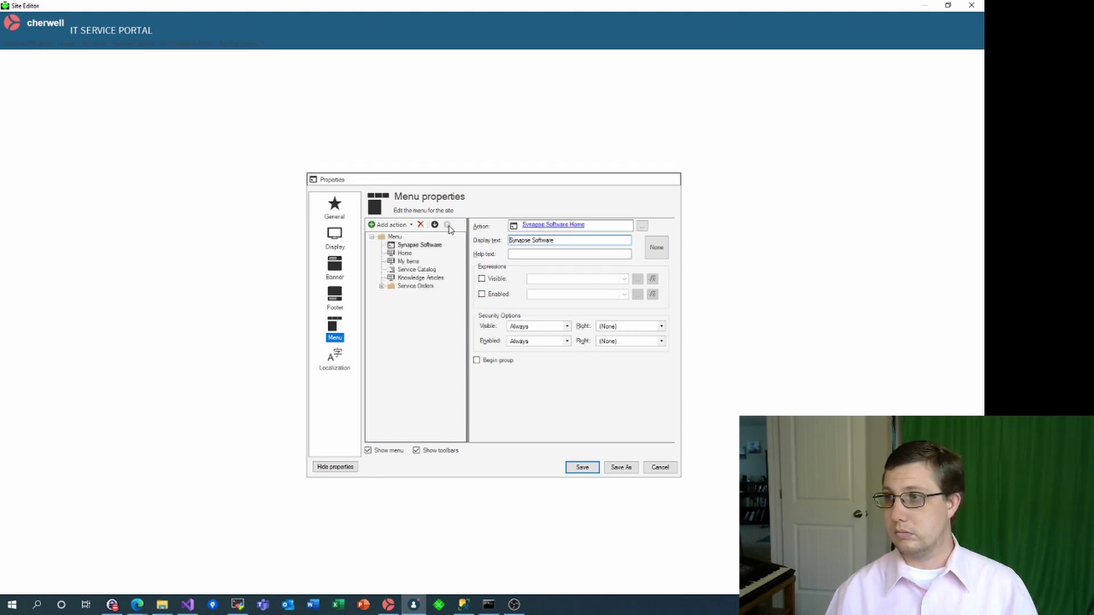
pyautogui.click(589, 469)
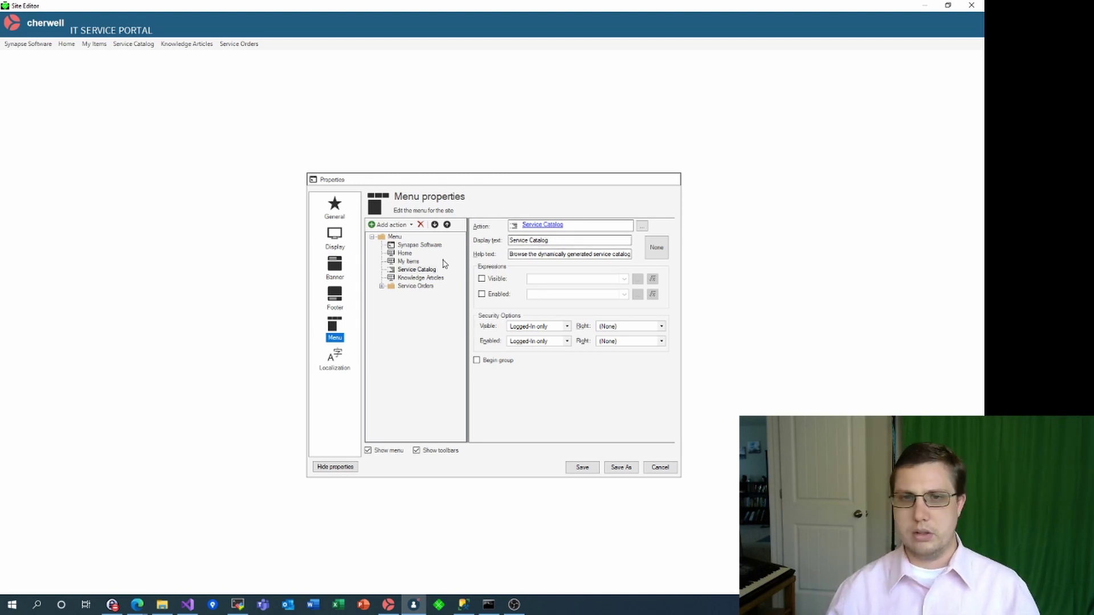
# Set the Service Catalog widget's display theme to A/C Dark Green and save it
pyautogui.click(543, 225)
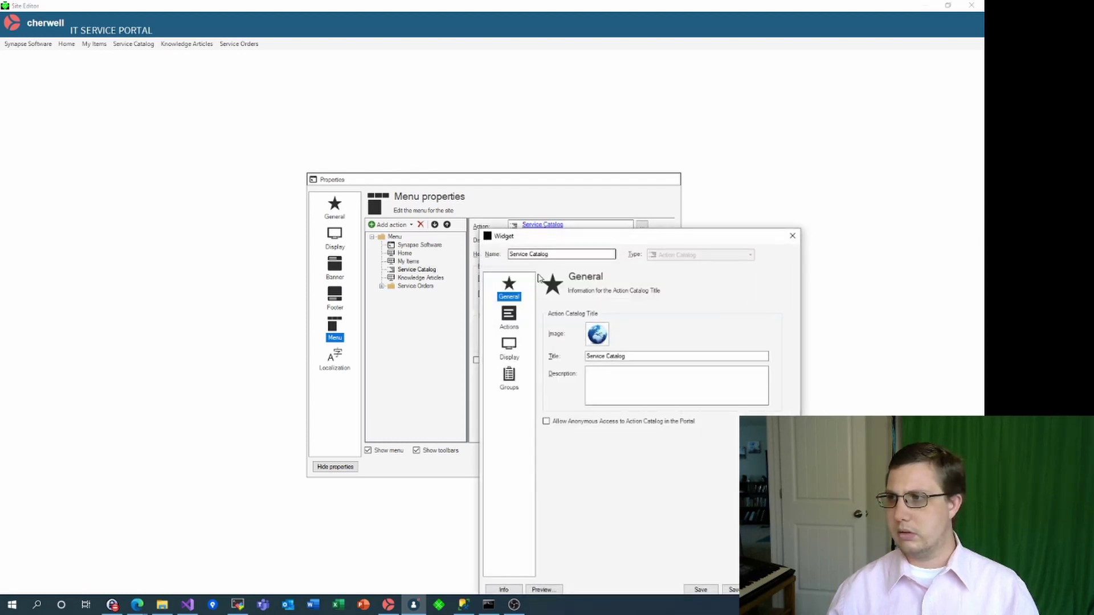
pyautogui.click(511, 344)
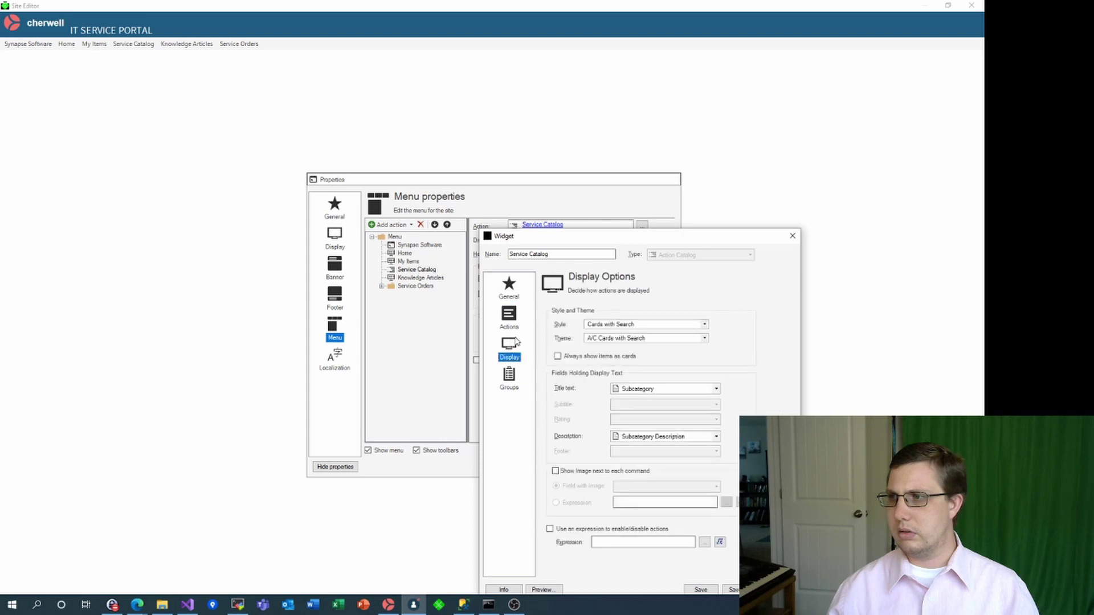
pyautogui.click(704, 338)
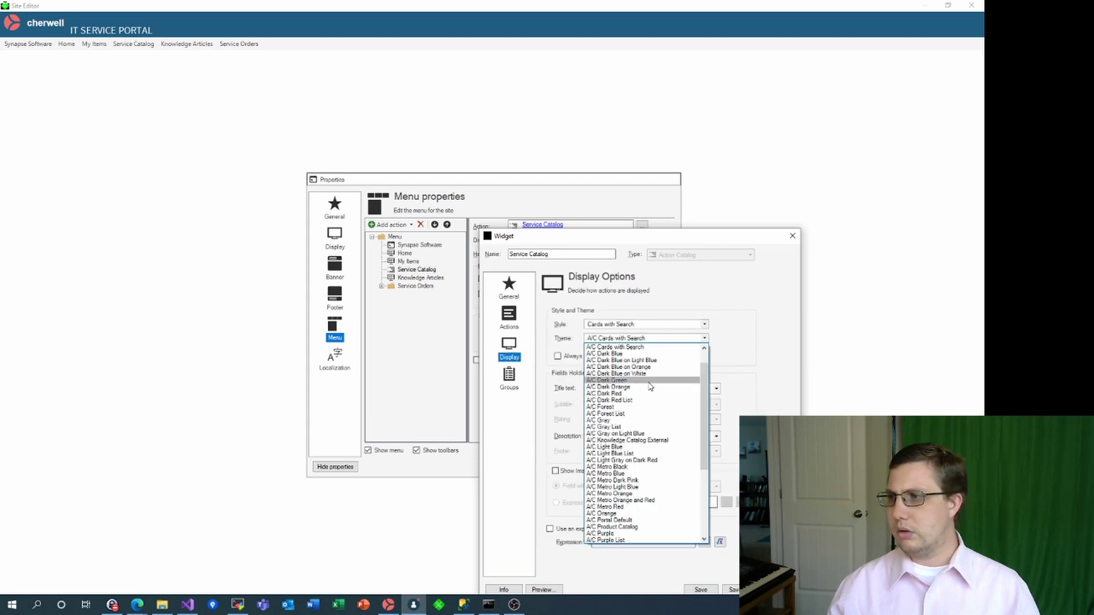
pyautogui.click(634, 381)
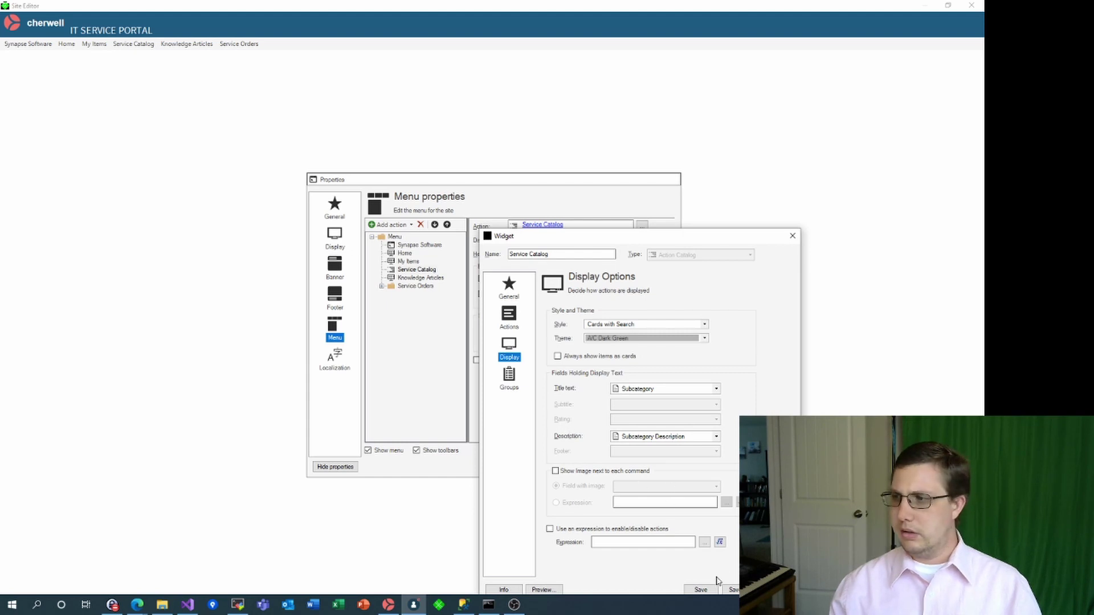
pyautogui.click(700, 591)
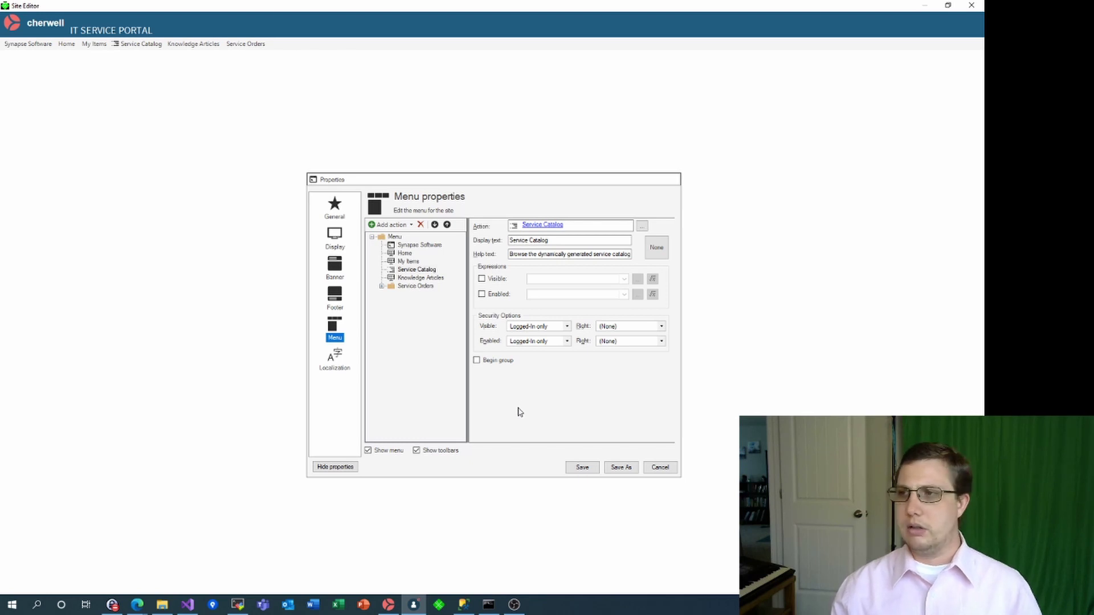
# Open the Portal Default dashboard and delete its monitor graphic, blue banner and orange bar
pyautogui.click(578, 468)
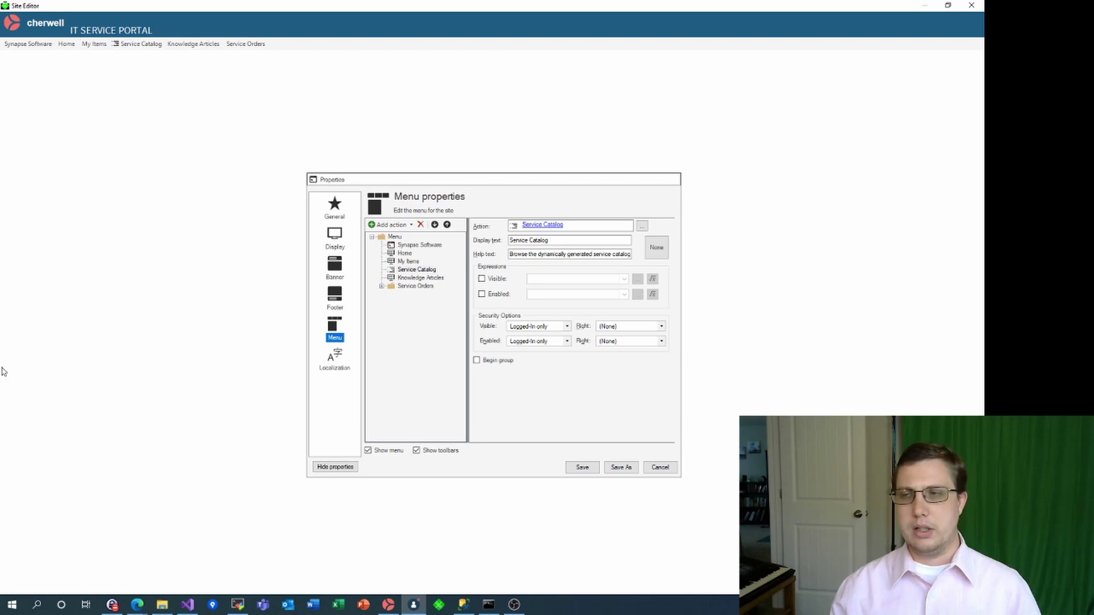
pyautogui.click(335, 239)
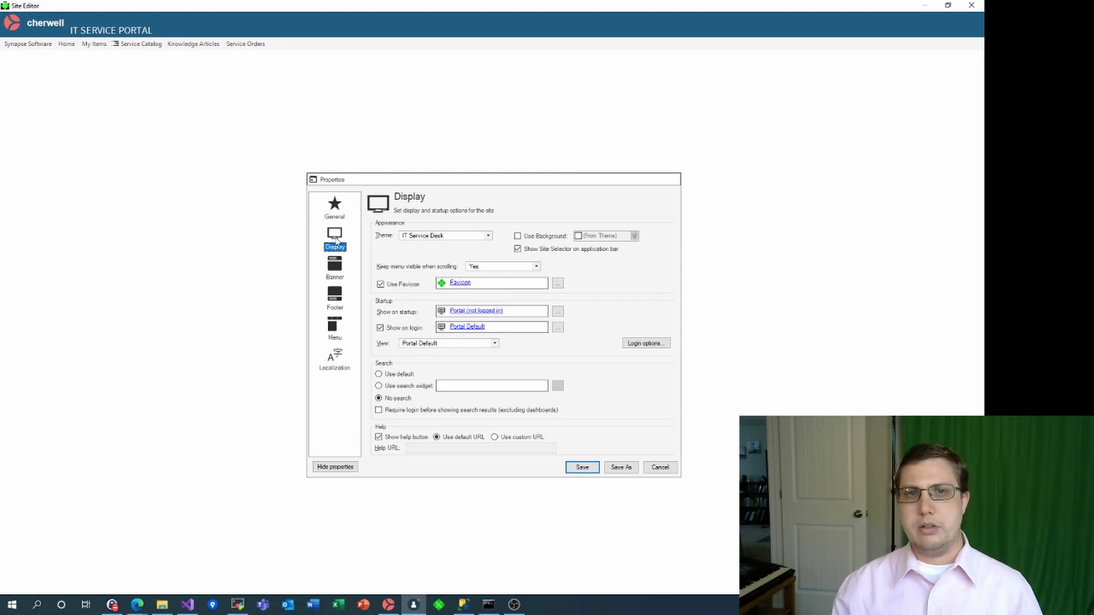
pyautogui.click(474, 329)
pyautogui.click(654, 217)
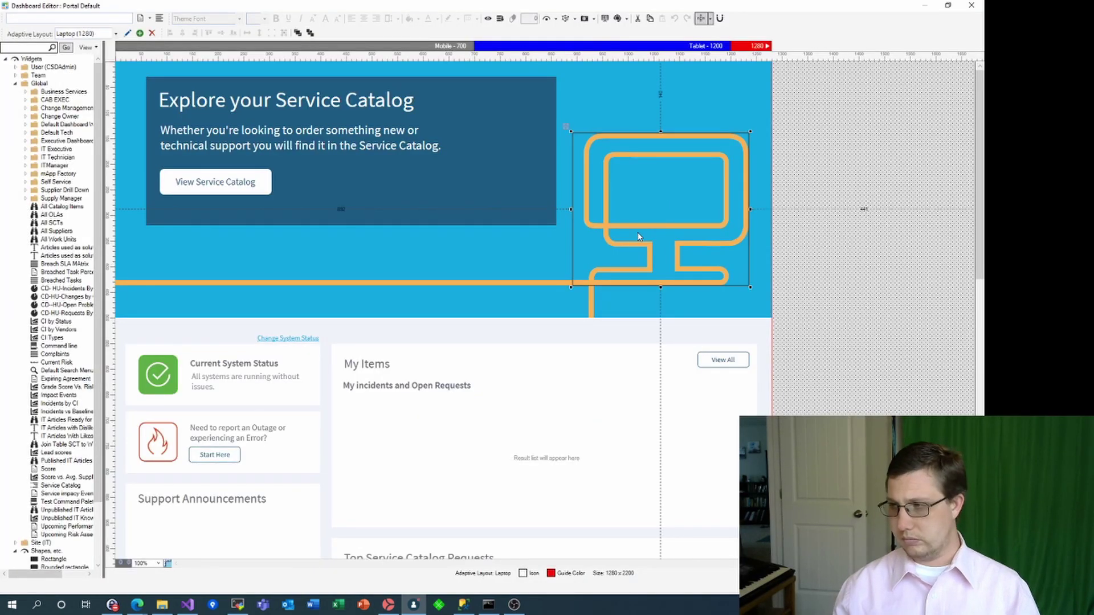
pyautogui.press('Delete')
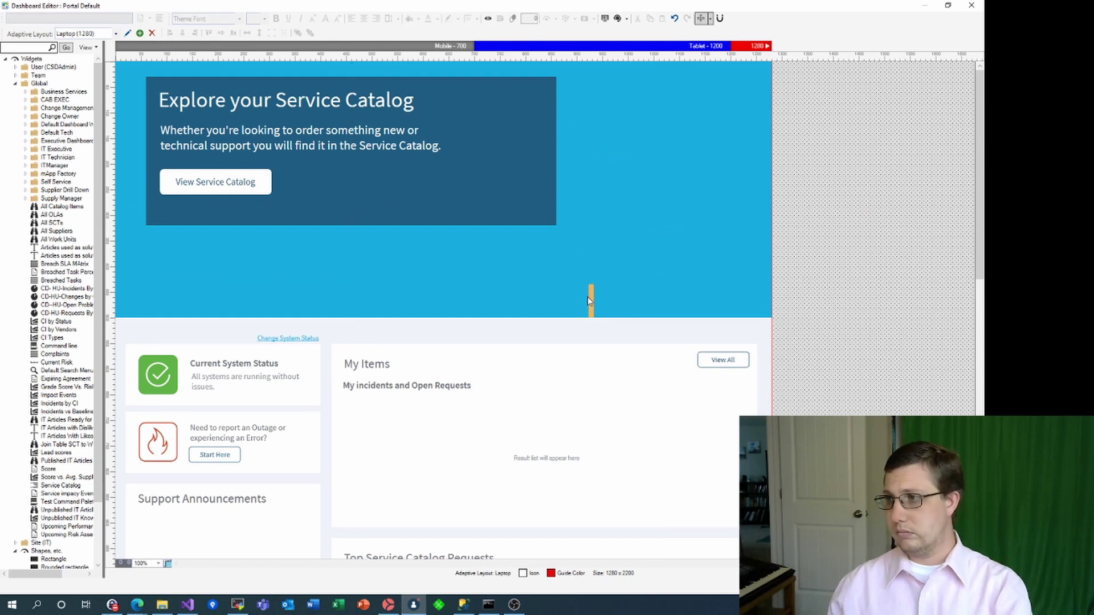
pyautogui.click(590, 300)
pyautogui.press('Delete')
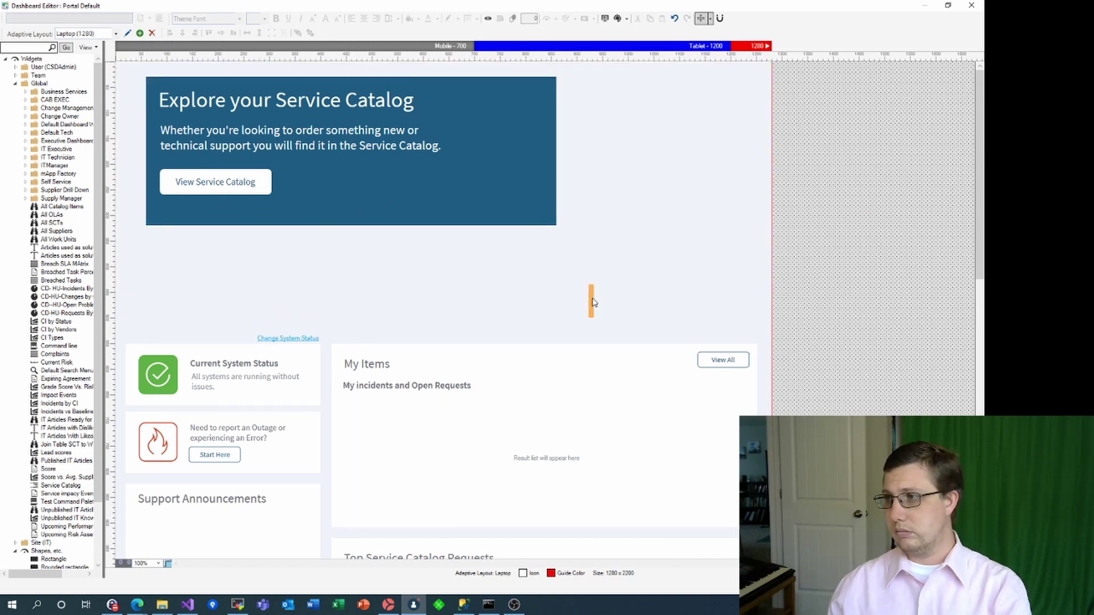
pyautogui.click(591, 300)
pyautogui.press('Delete')
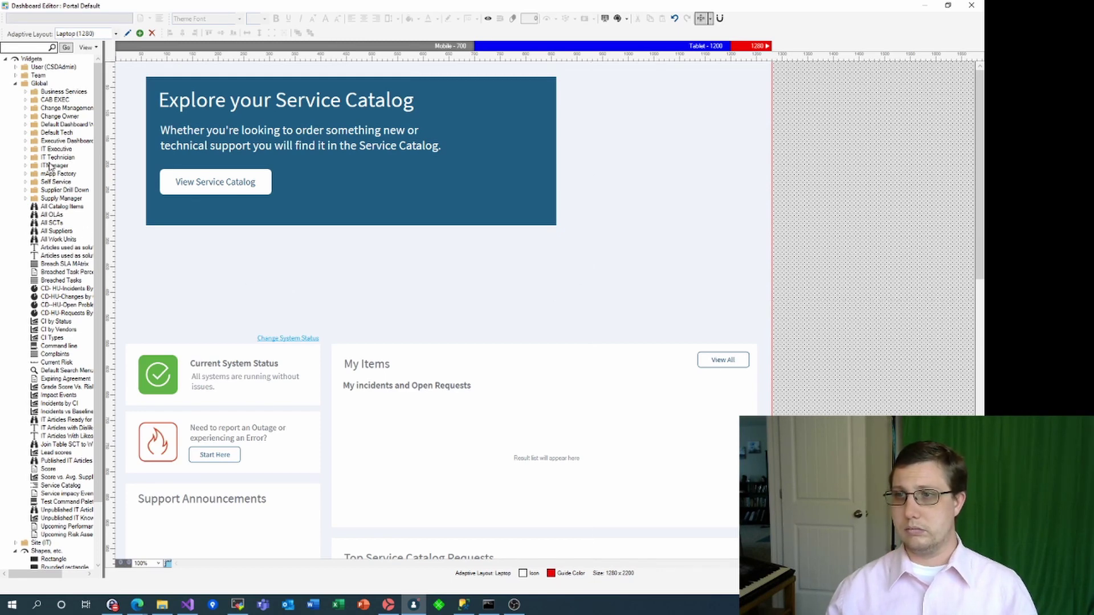
# Add an Image widget to the banner area showing the Portal Background library image
pyautogui.scroll(-3, 45, 293)
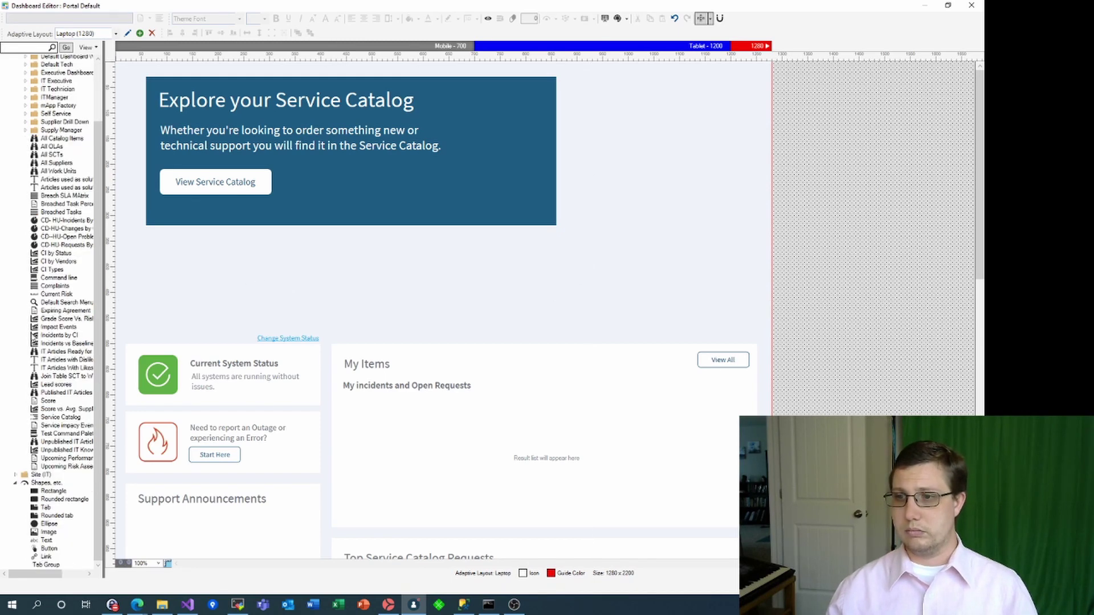
pyautogui.moveTo(49, 536); pyautogui.dragTo(299, 281)
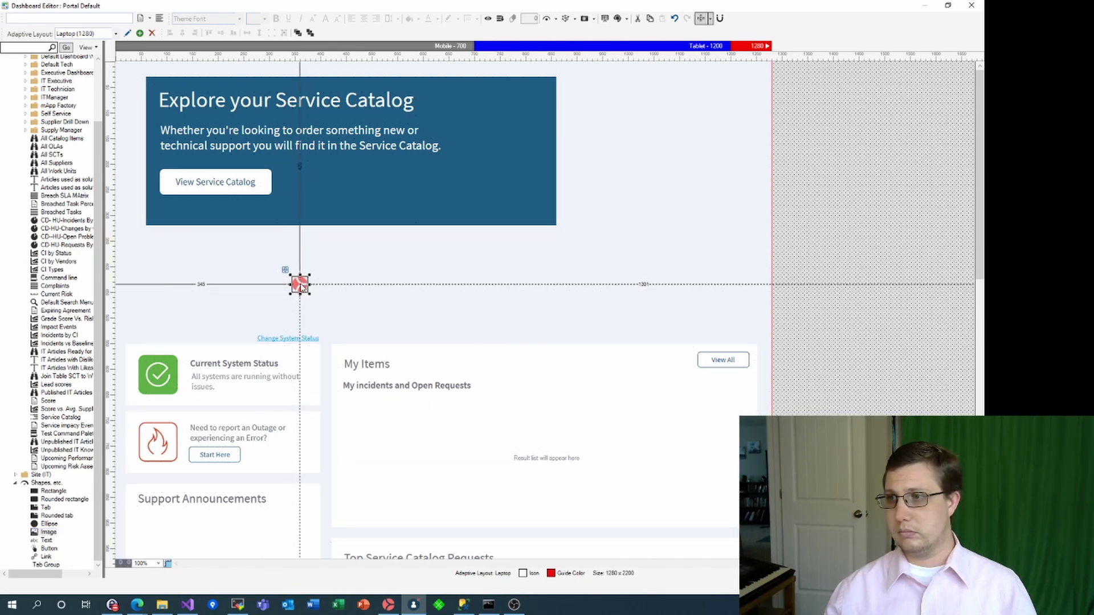
pyautogui.click(594, 19)
pyautogui.click(570, 30)
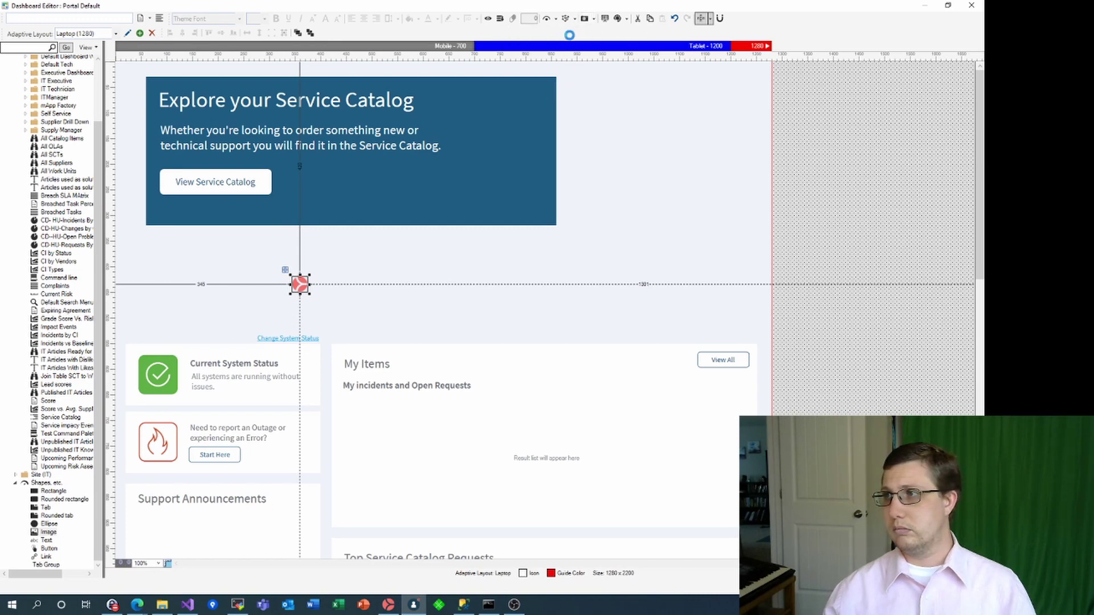
pyautogui.scroll(-10, 456, 315)
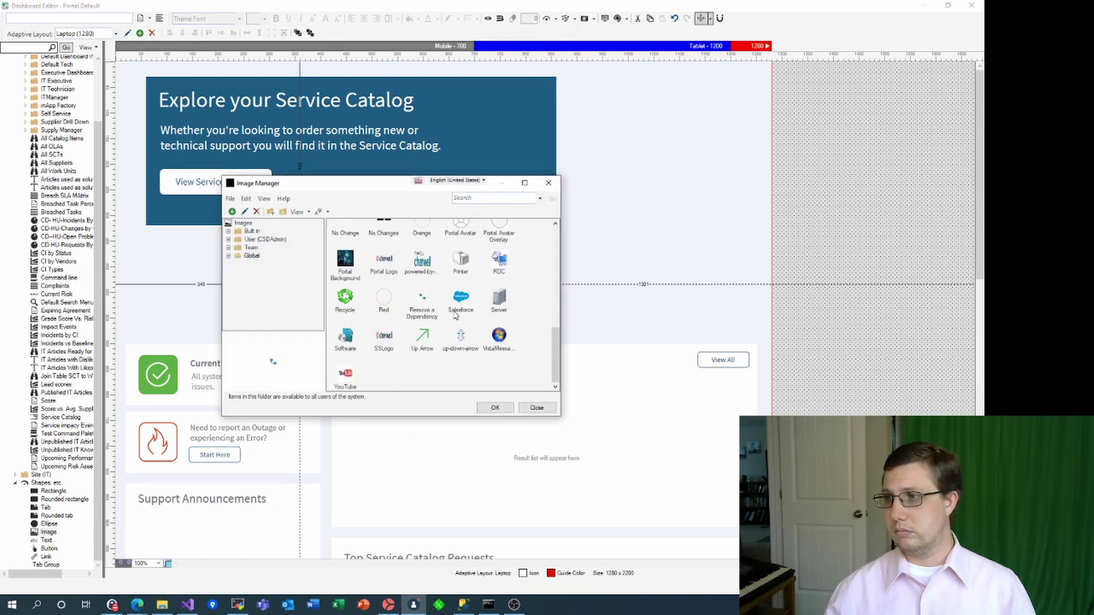
pyautogui.click(343, 269)
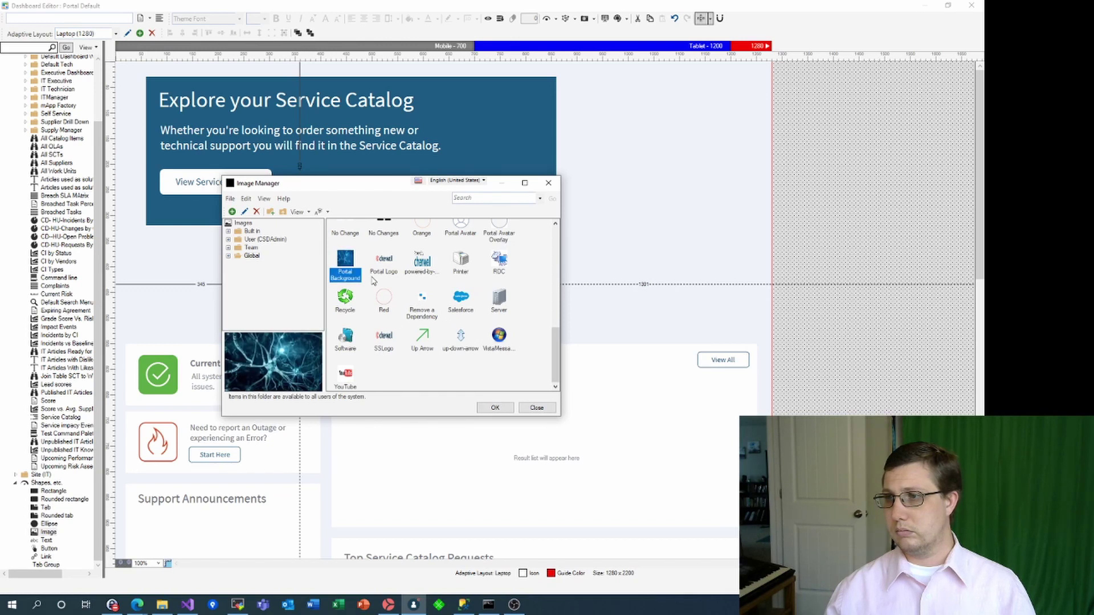
pyautogui.click(489, 407)
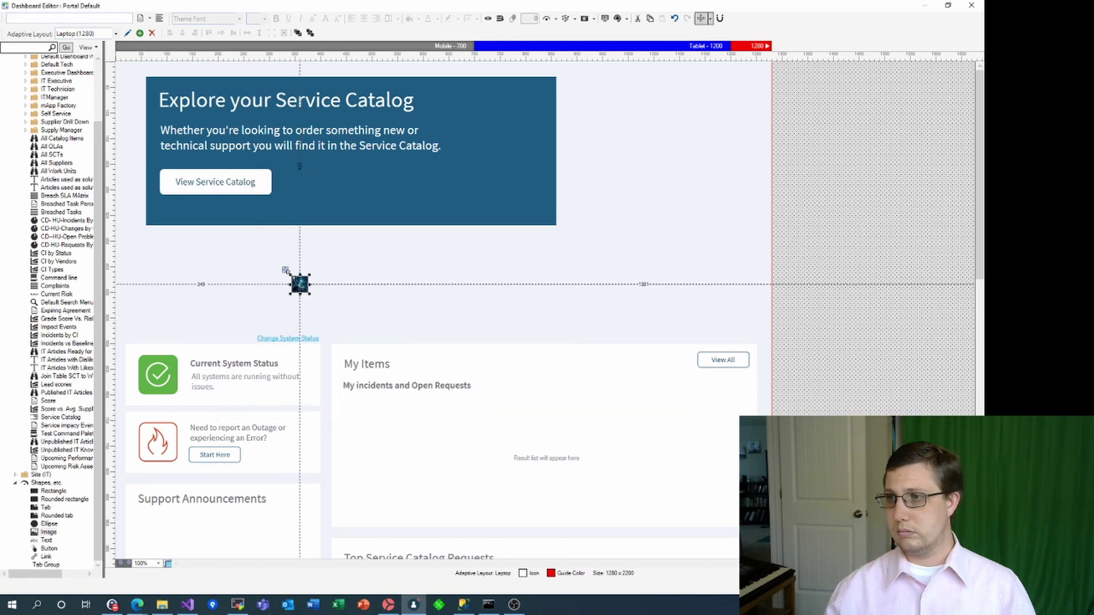
# Stretch the image to fill the full-width banner, set its anchoring, and close the dashboard
pyautogui.moveTo(287, 277); pyautogui.dragTo(116, 63)
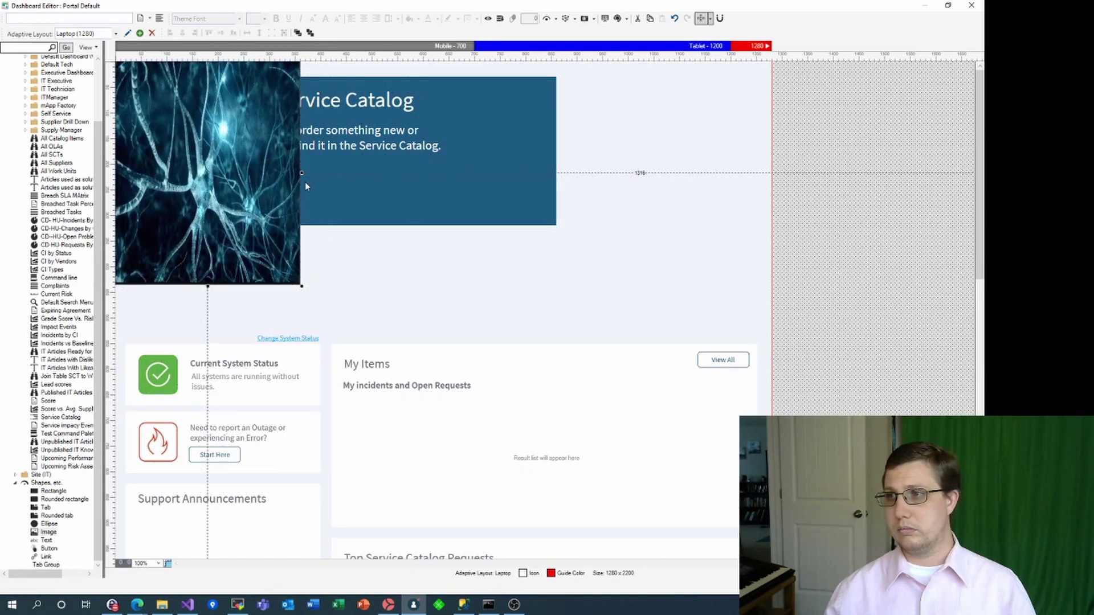
pyautogui.moveTo(301, 173); pyautogui.dragTo(771, 192)
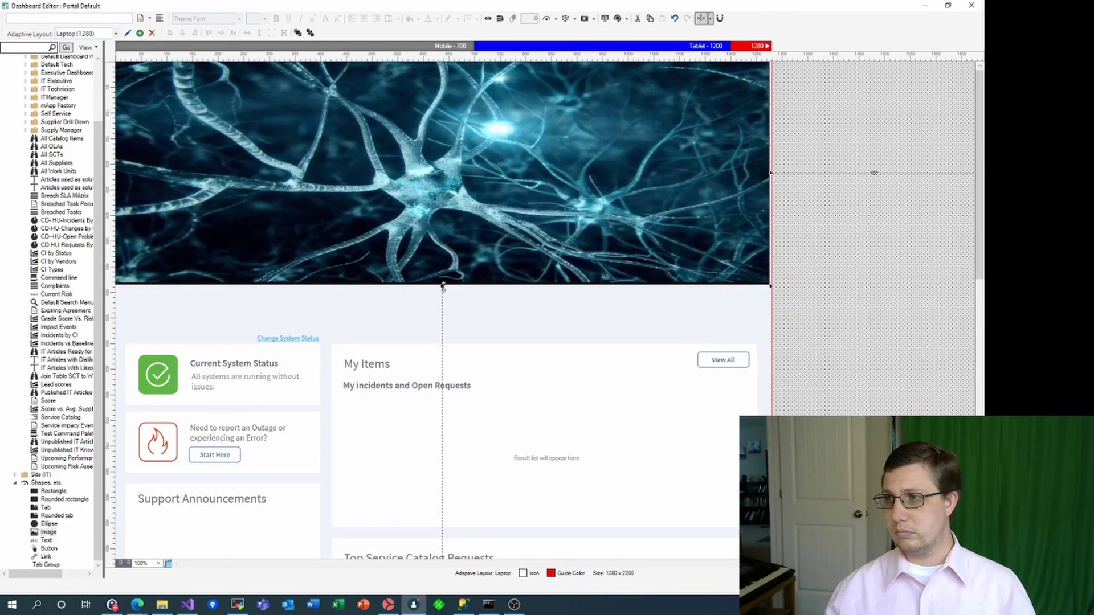
pyautogui.moveTo(442, 287); pyautogui.dragTo(443, 316)
pyautogui.rightClick(610, 234)
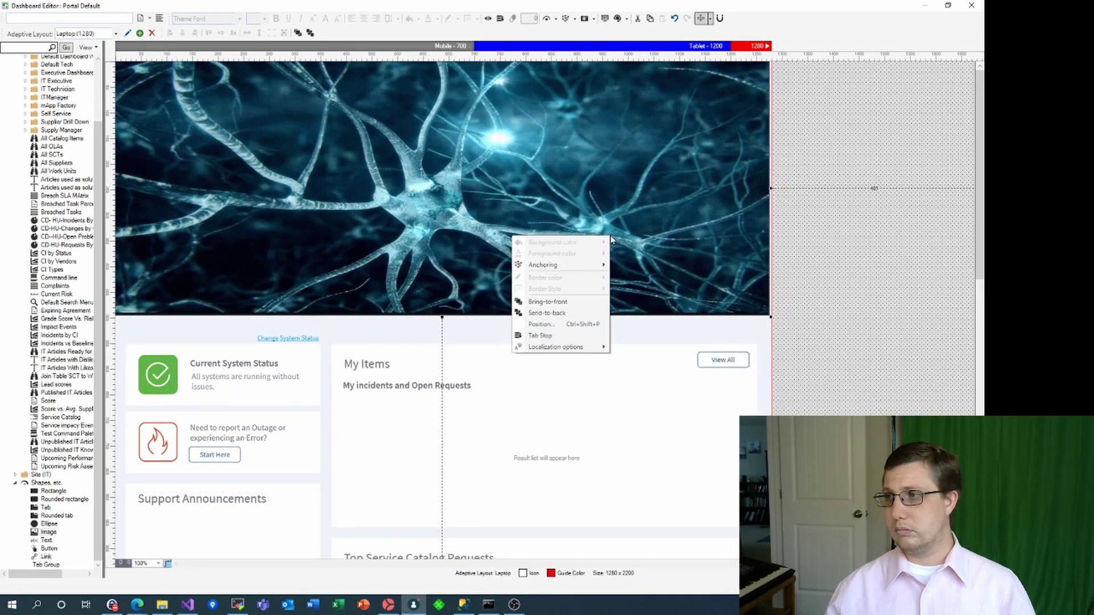
pyautogui.moveTo(572, 268)
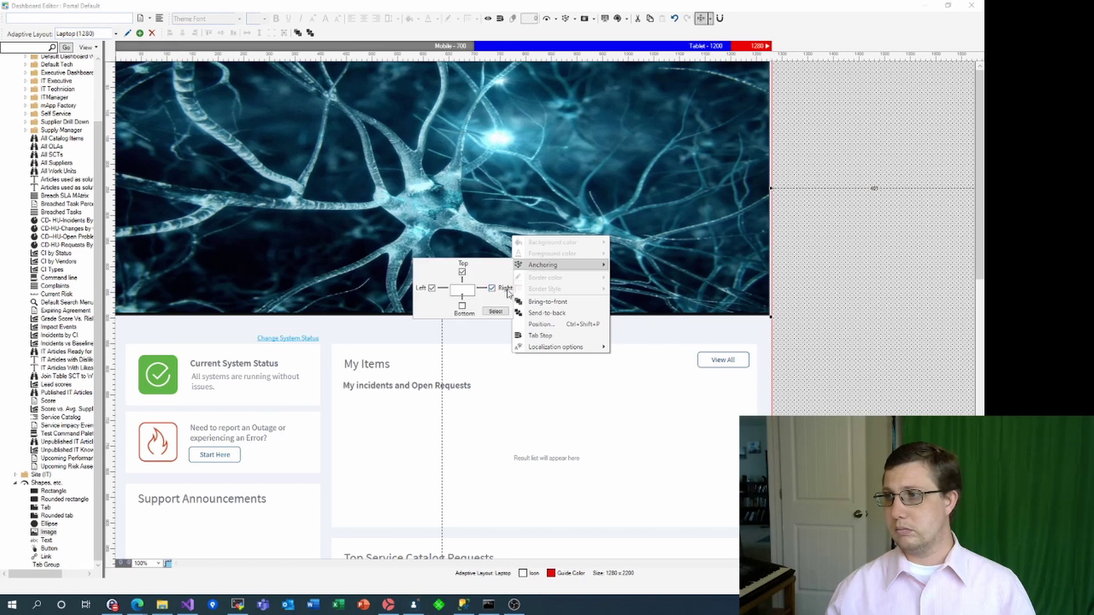
pyautogui.click(655, 264)
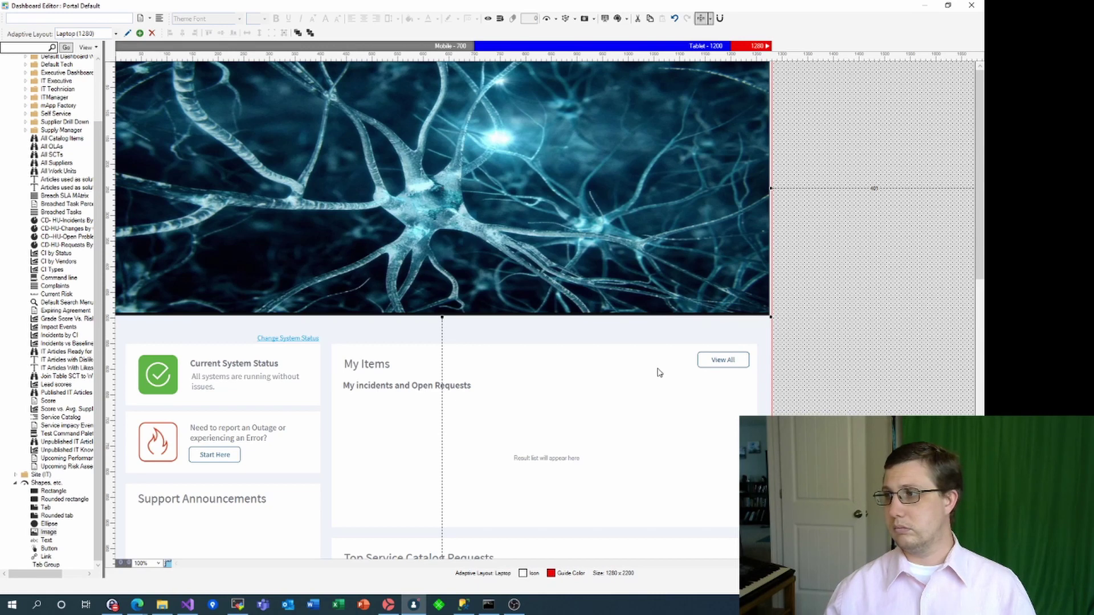
pyautogui.hotkey('alt', 'Tab')
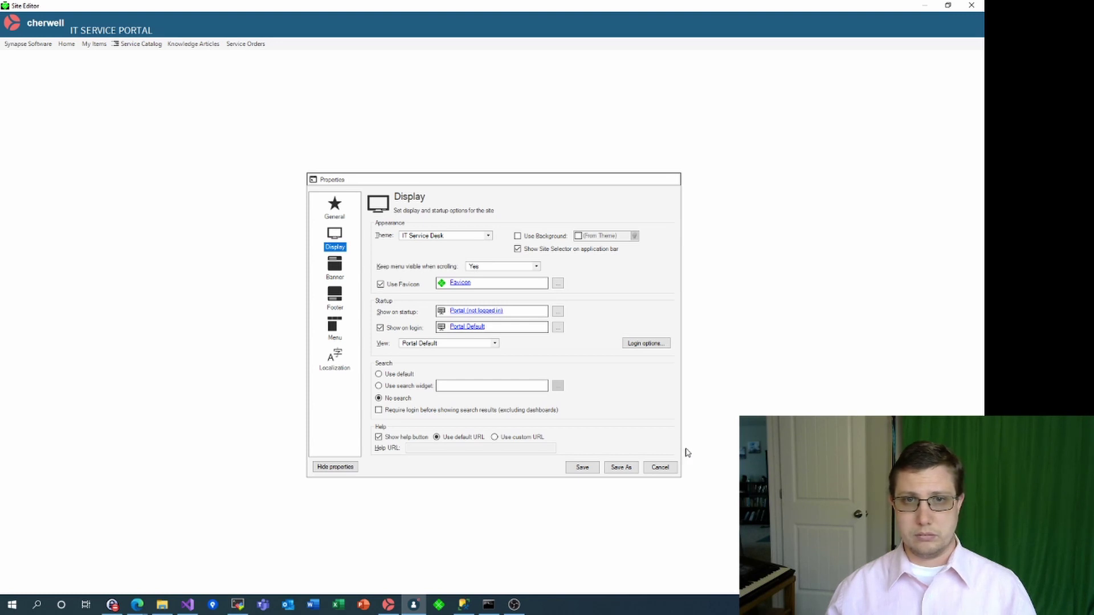
# Save the site properties, close Site Manager, and refresh the portal in Edge
pyautogui.click(584, 467)
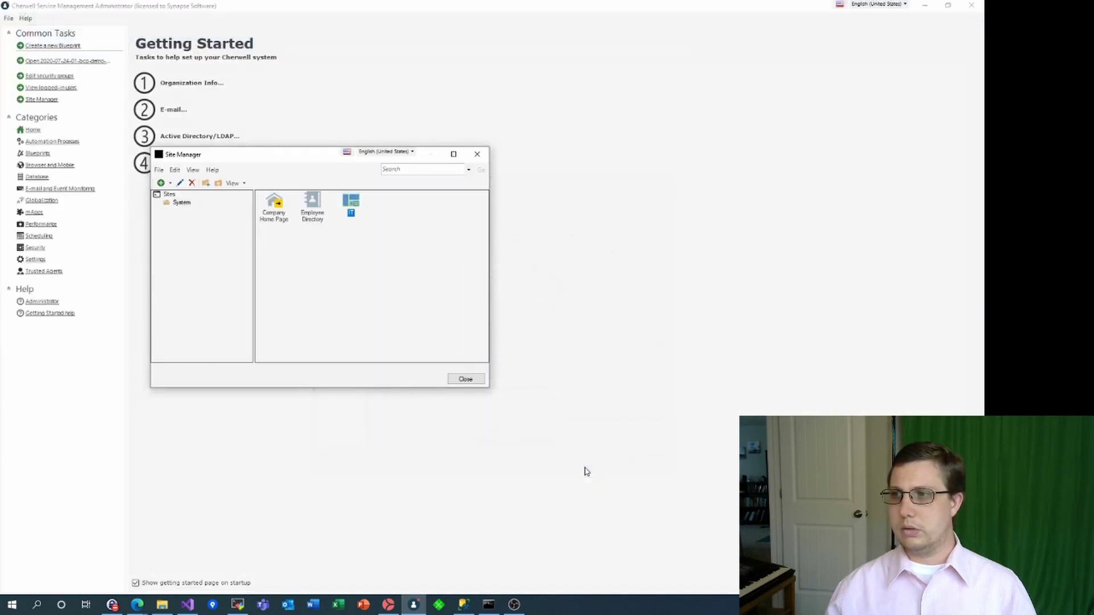
pyautogui.click(466, 379)
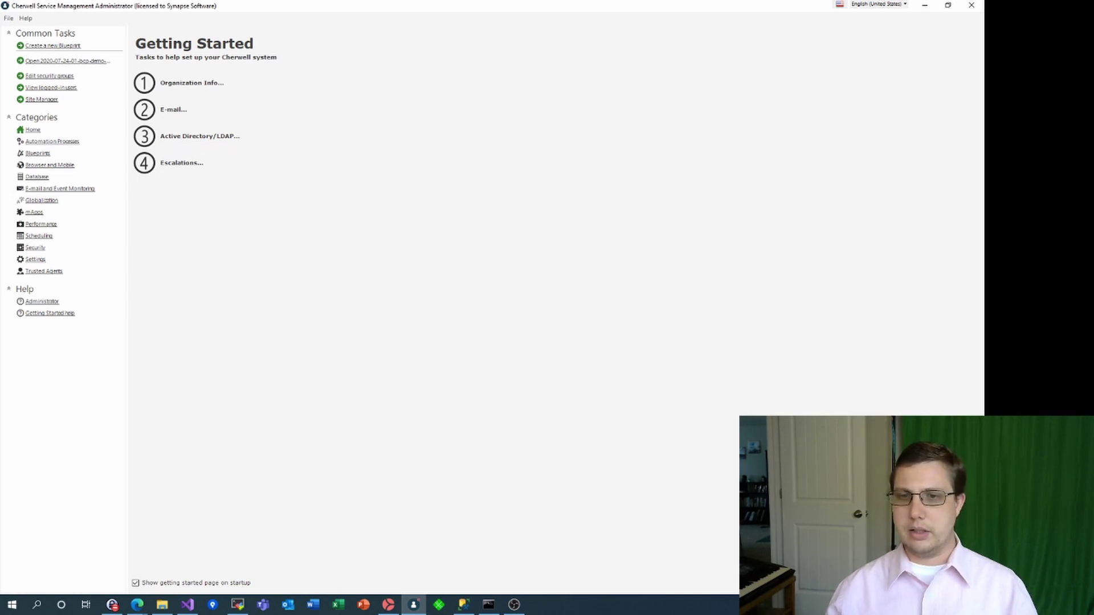
pyautogui.hotkey('alt', 'Tab')
pyautogui.press('F5')
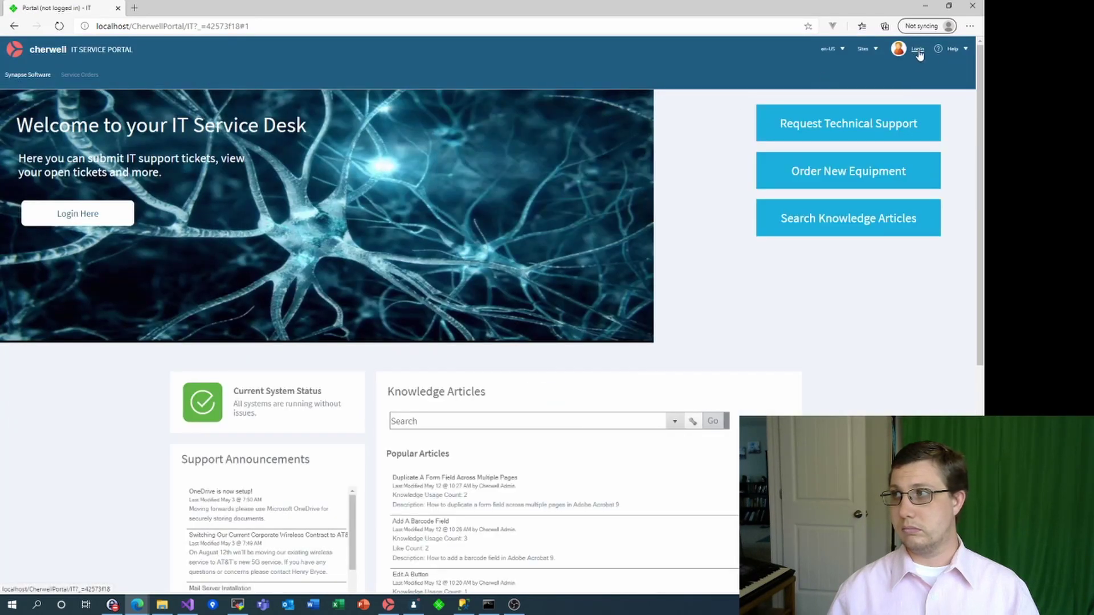
# Sign in to the portal with the user ID and password, then open the Service Catalog page
pyautogui.click(918, 52)
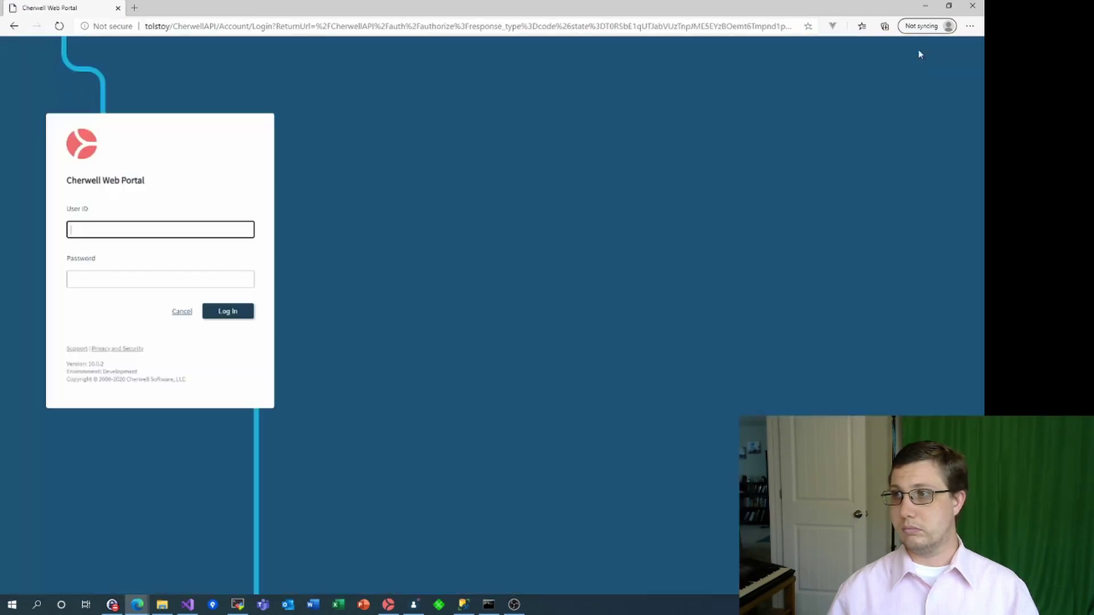
pyautogui.write('adm')
pyautogui.press('BackSpace')
pyautogui.press('BackSpace')
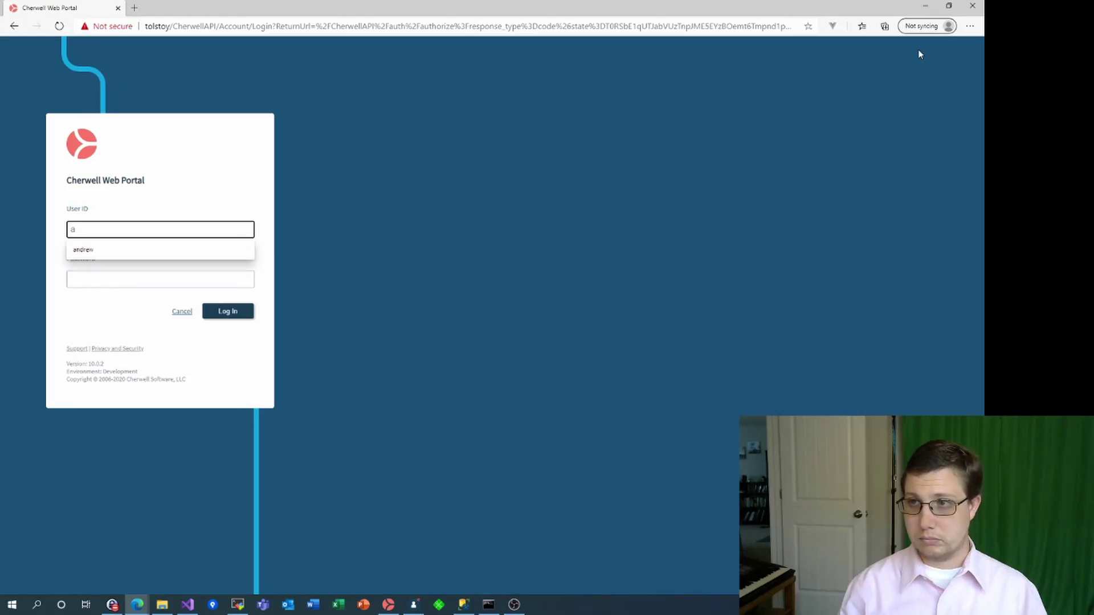
pyautogui.write('nd')
pyautogui.press('Down')
pyautogui.press('Tab')
pyautogui.write('****')
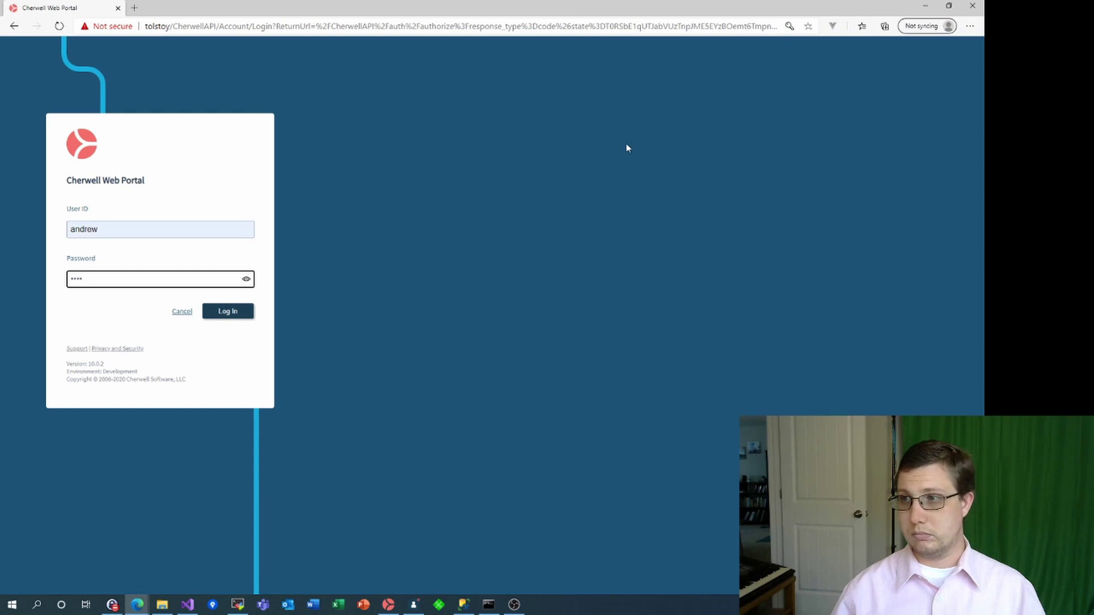
pyautogui.click(233, 313)
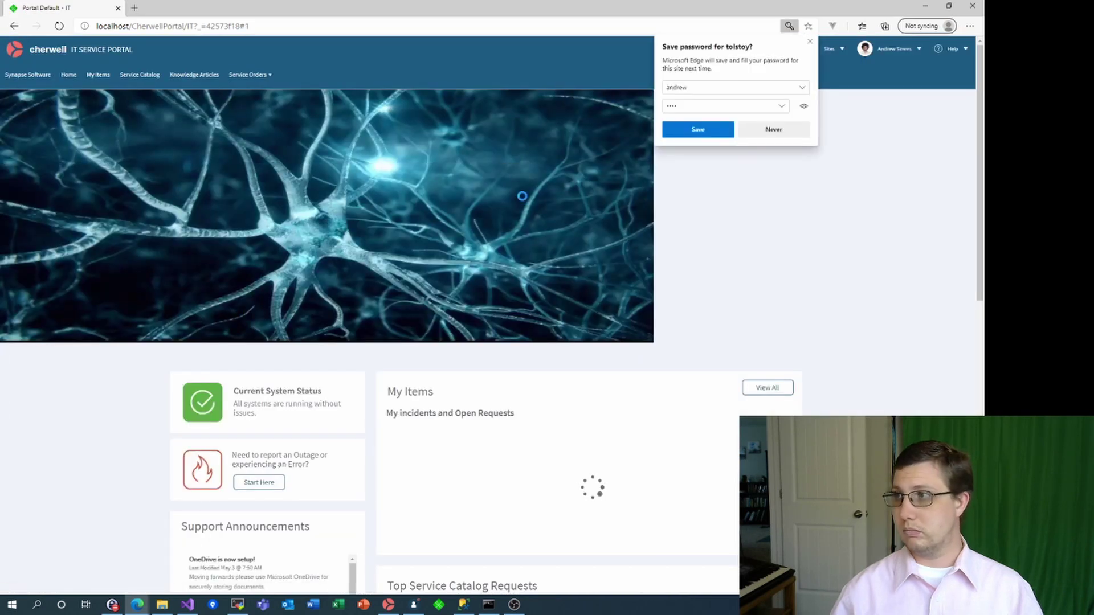
pyautogui.click(810, 41)
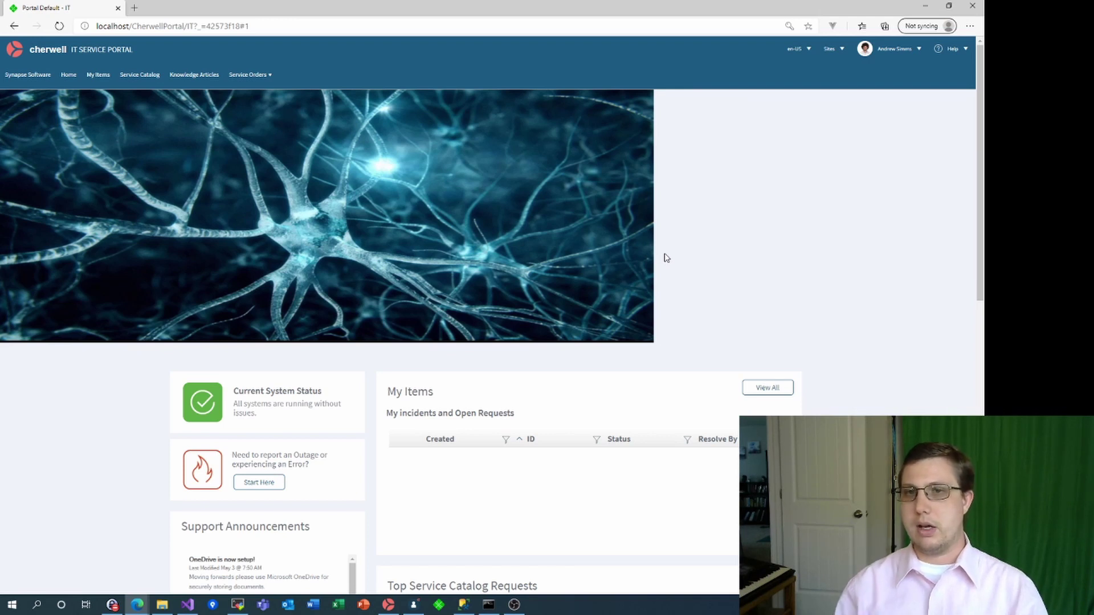
pyautogui.click(147, 77)
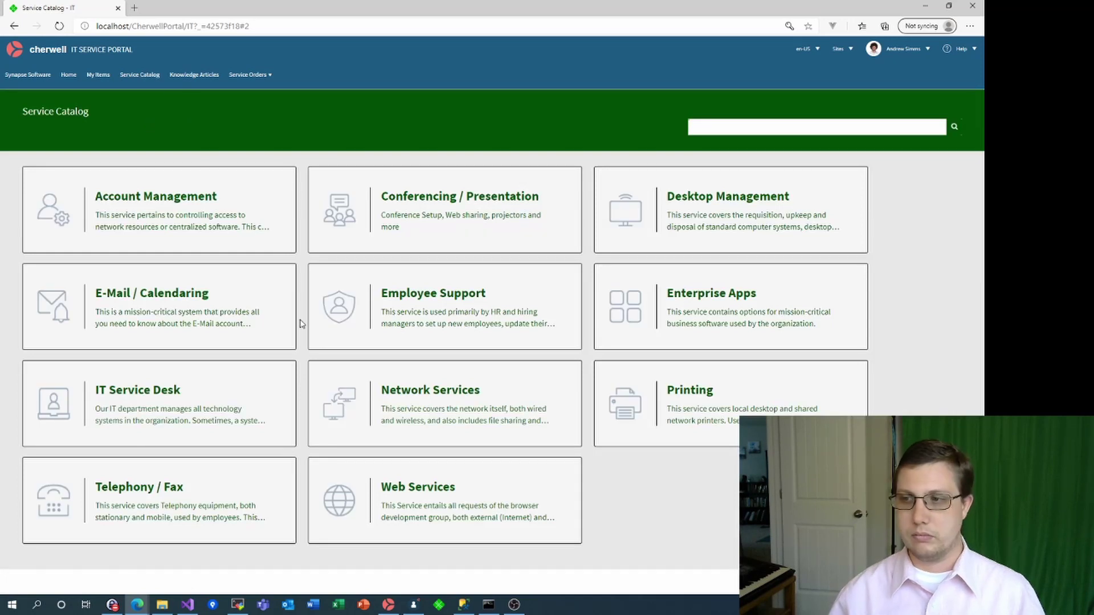
# Run the Global 'All Services' search from Search Manager and show its 11 results as a grid
pyautogui.click(388, 605)
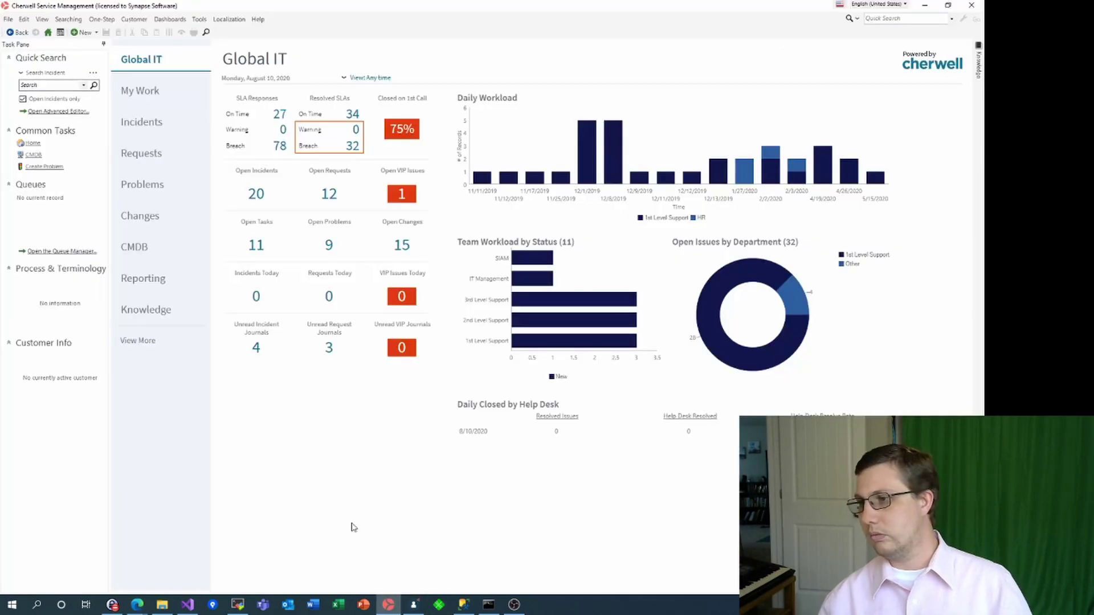
pyautogui.click(78, 19)
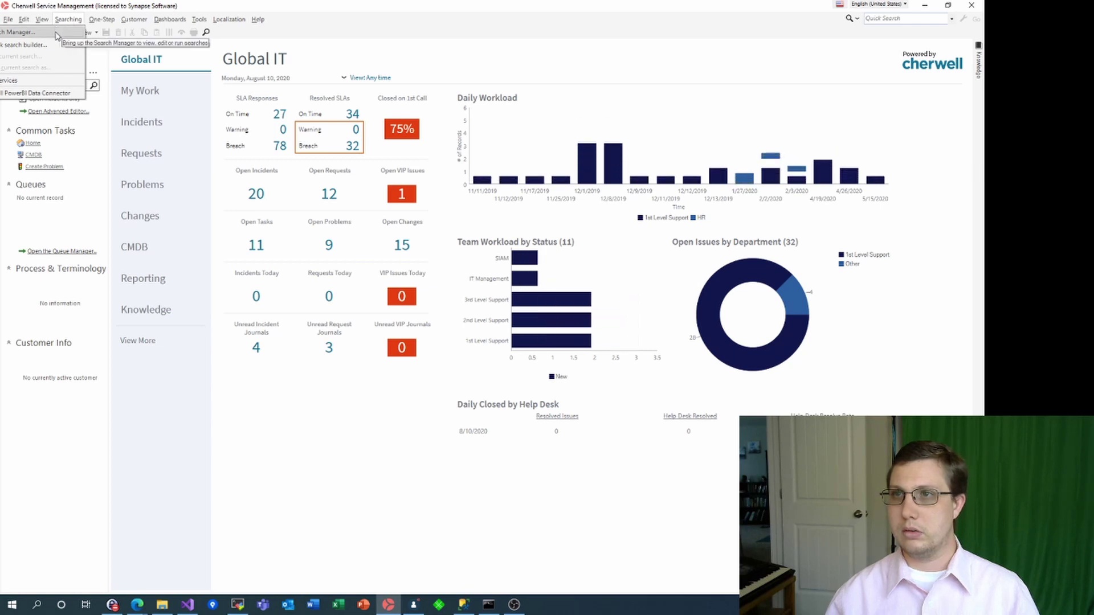
pyautogui.click(114, 94)
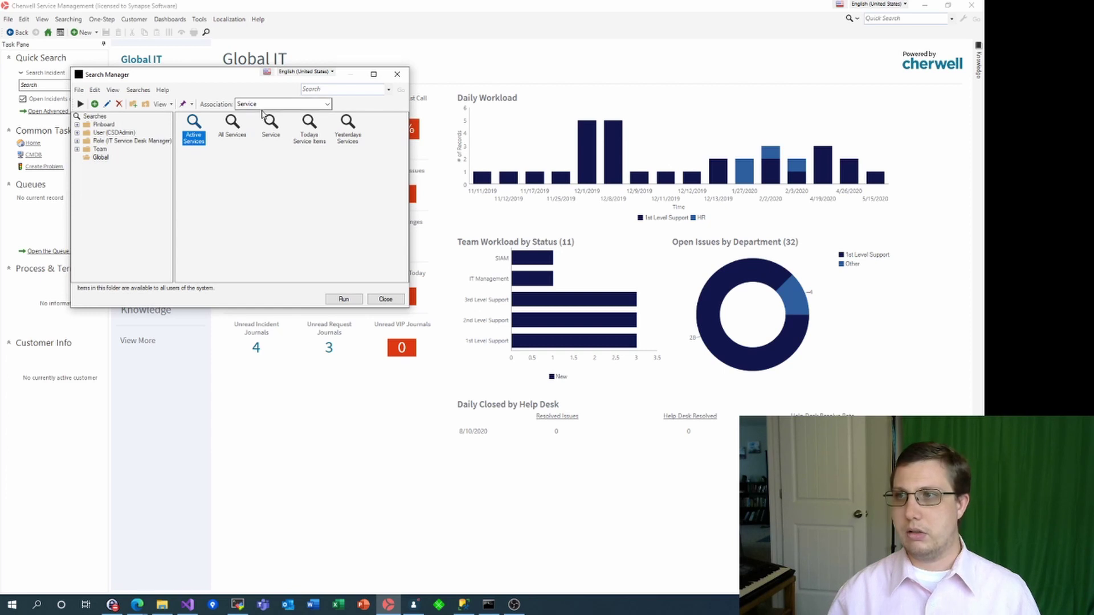
pyautogui.click(233, 135)
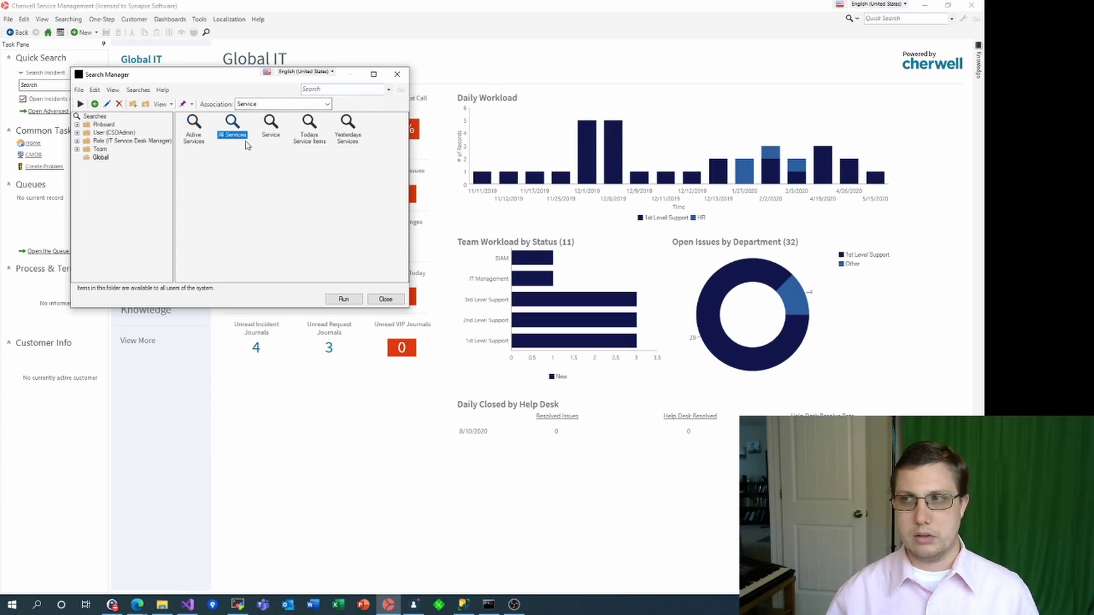
pyautogui.click(342, 297)
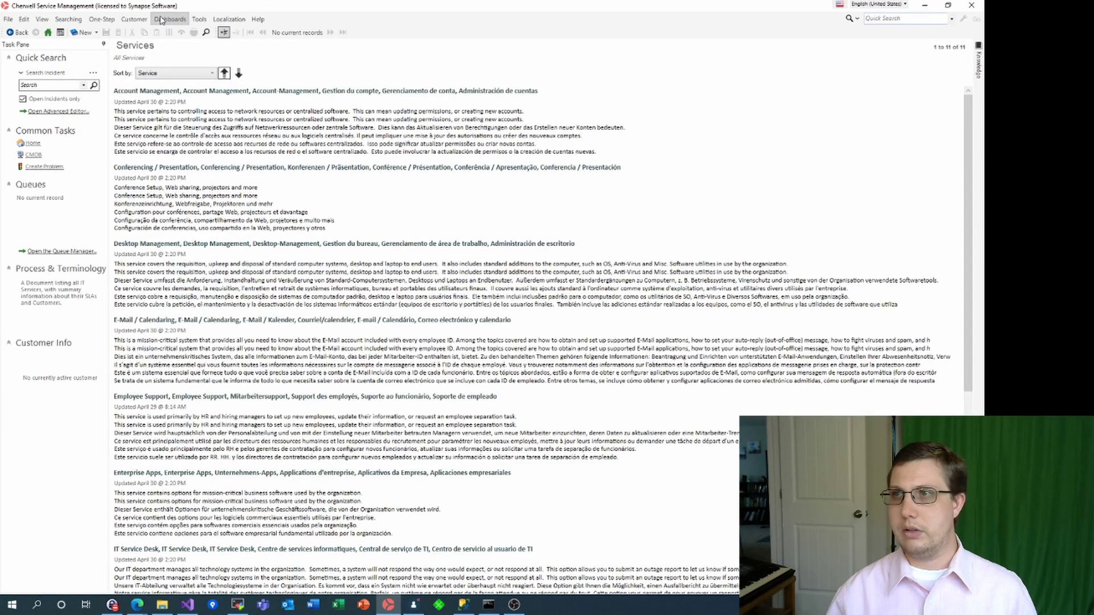
pyautogui.click(42, 19)
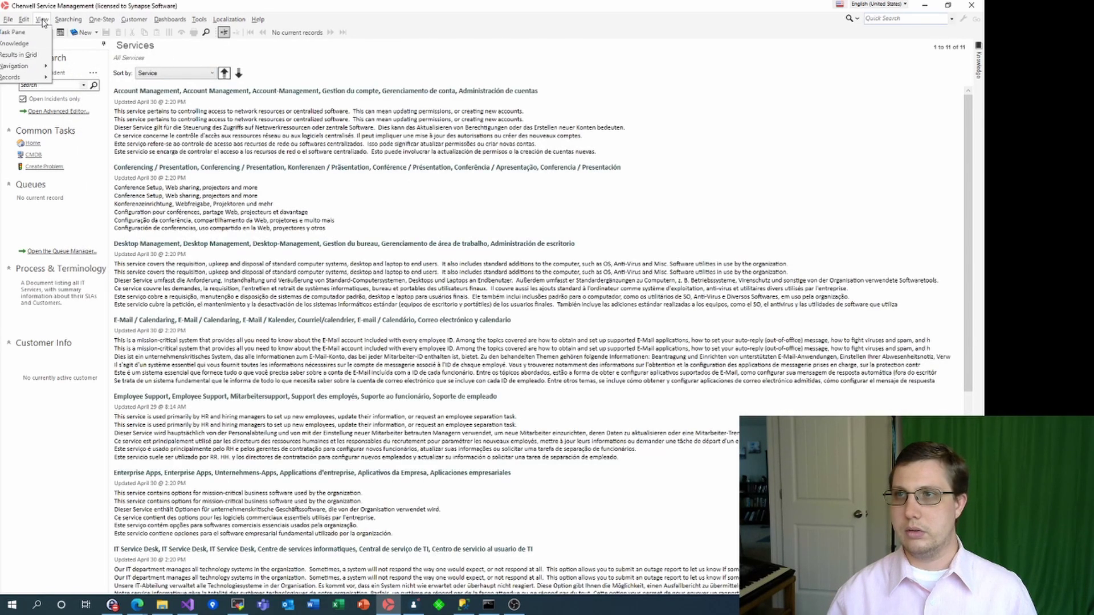
pyautogui.click(31, 54)
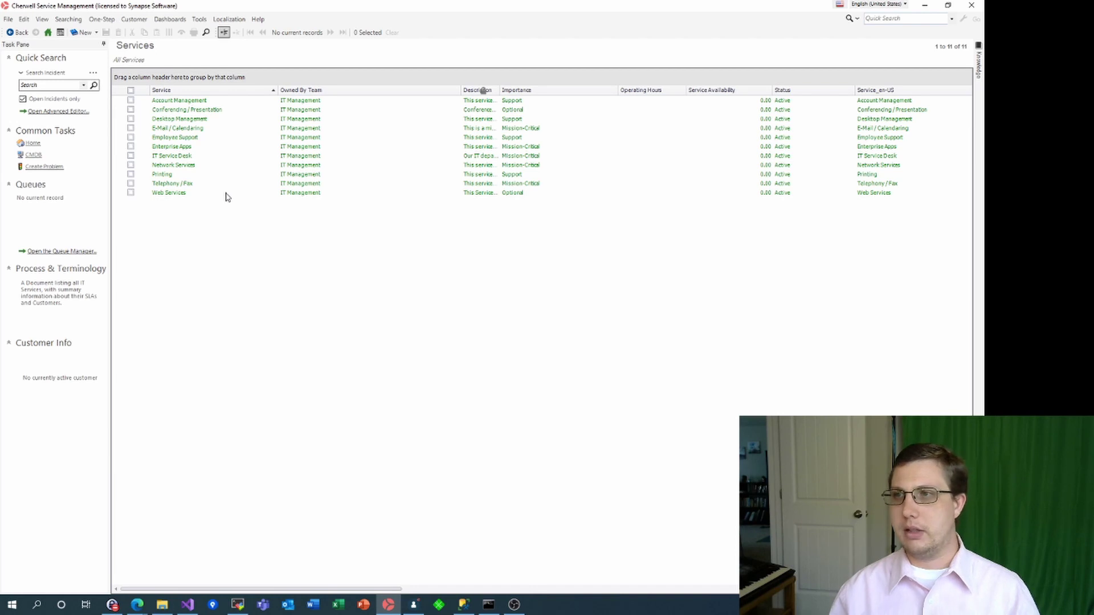
# Open the Telephony / Fax service record, retire it, and return to the services grid
pyautogui.click(183, 185)
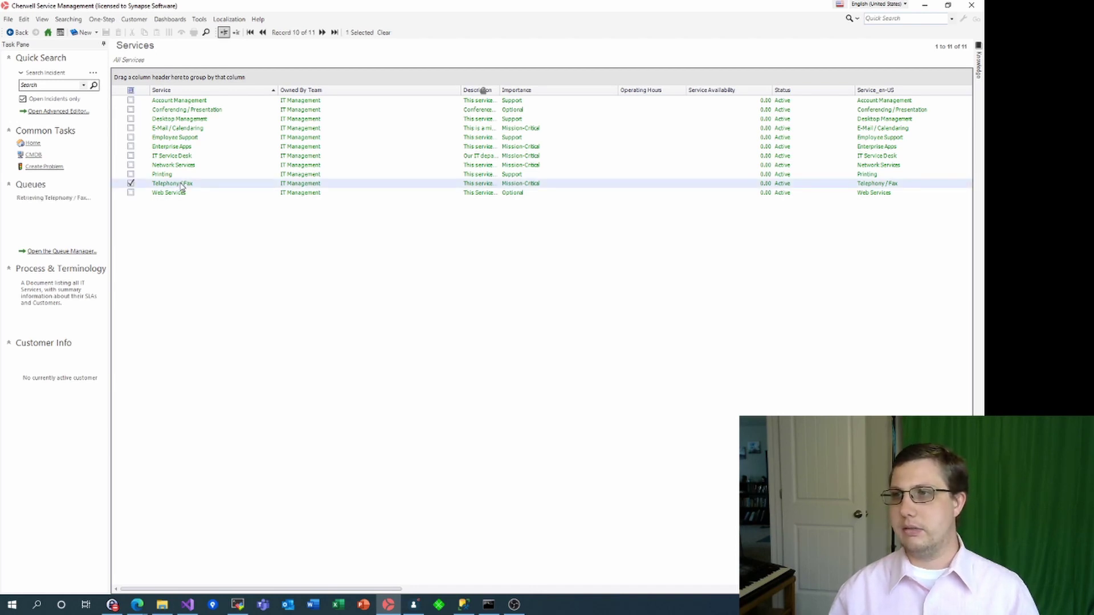
pyautogui.click(180, 183)
pyautogui.doubleClick(180, 183)
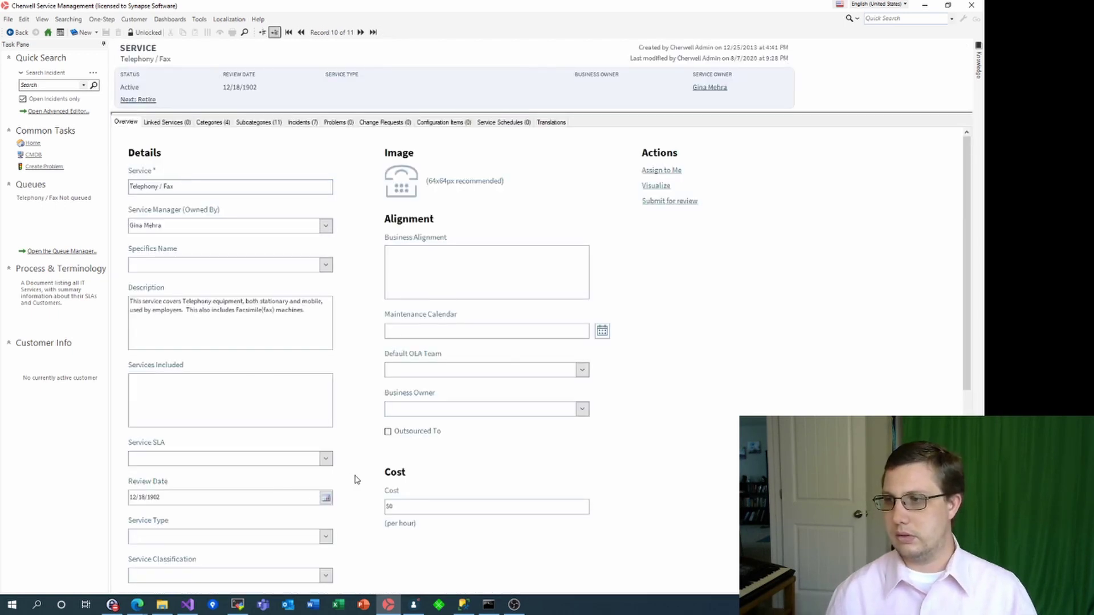
pyautogui.scroll(-3, 351, 484)
pyautogui.scroll(-2, 353, 483)
pyautogui.scroll(5, 356, 483)
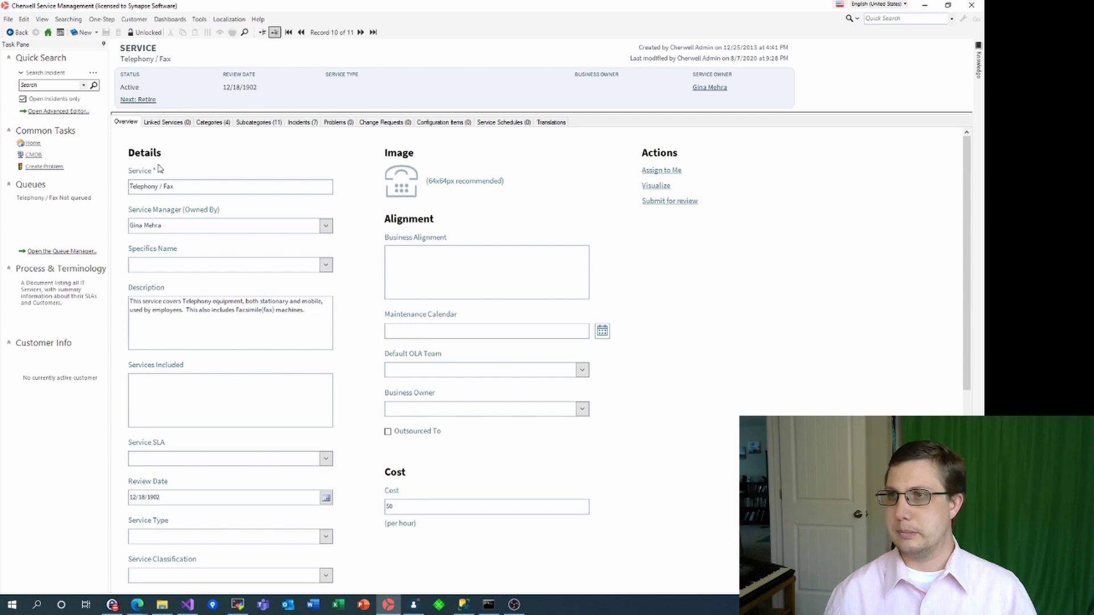
pyautogui.click(138, 101)
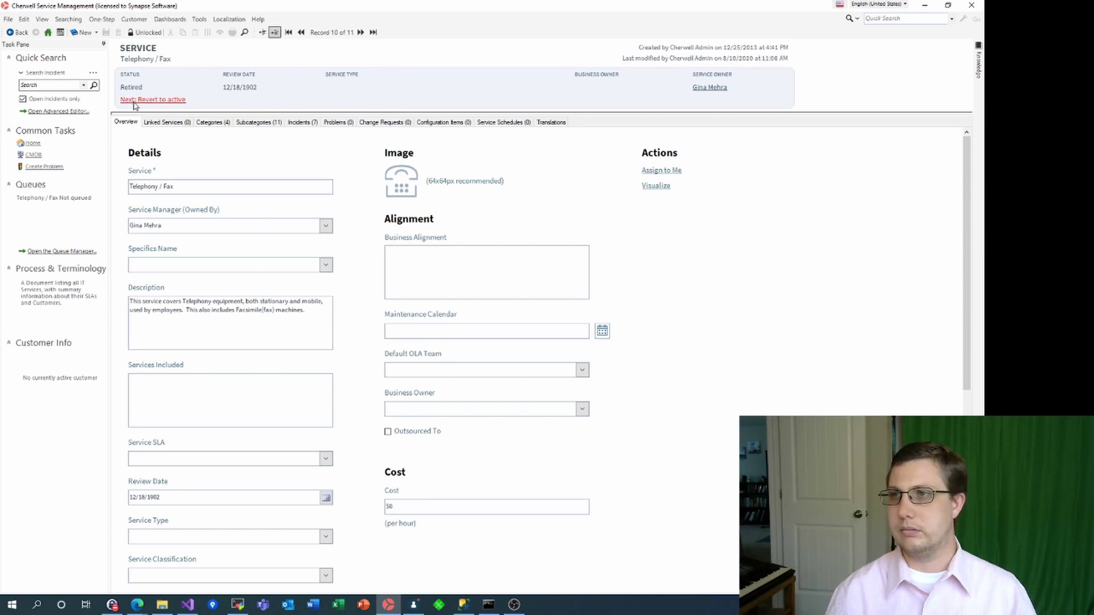
pyautogui.click(262, 33)
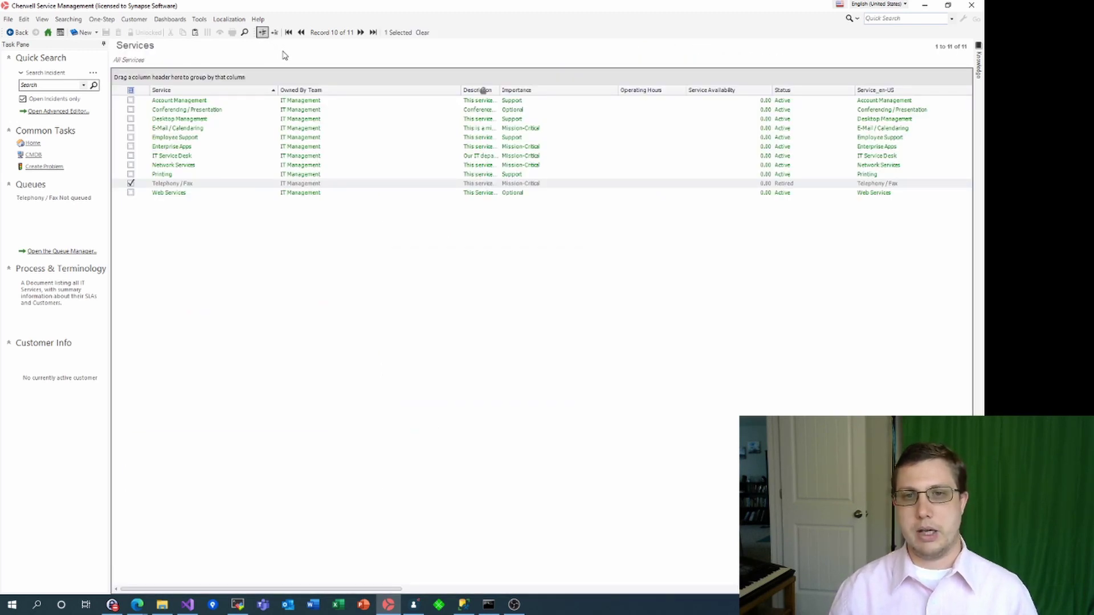
# Open Table Management showing the Incident Category table
pyautogui.click(258, 20)
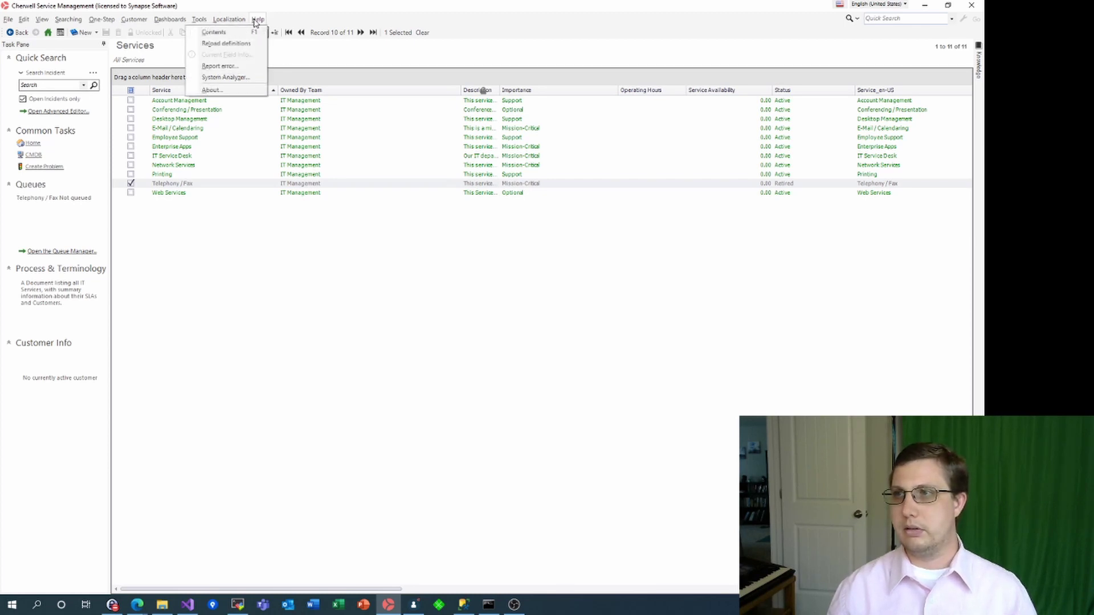
pyautogui.click(116, 125)
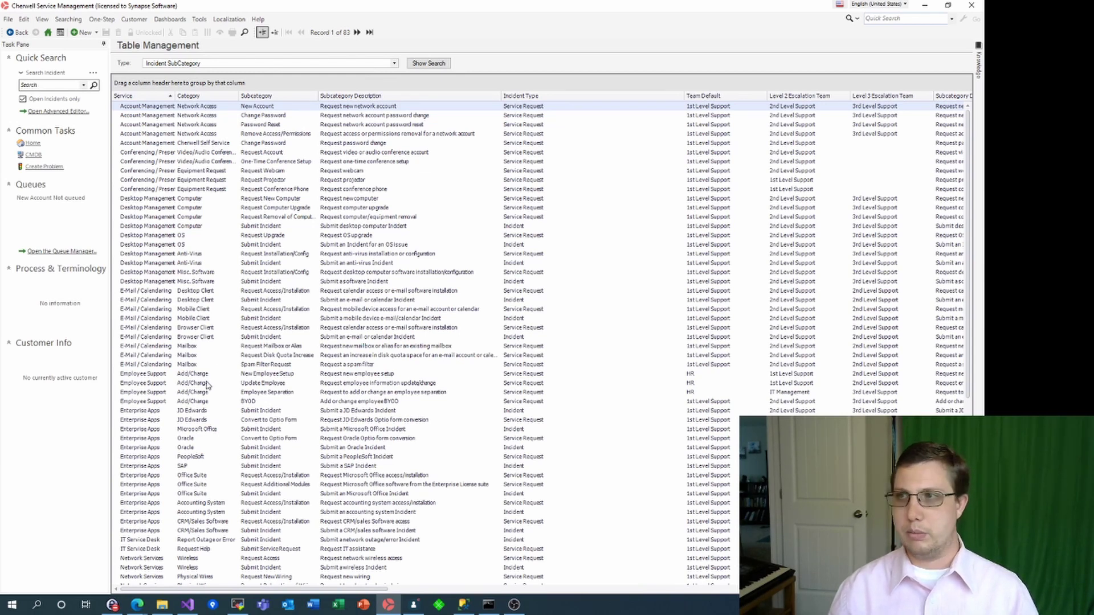
pyautogui.click(331, 64)
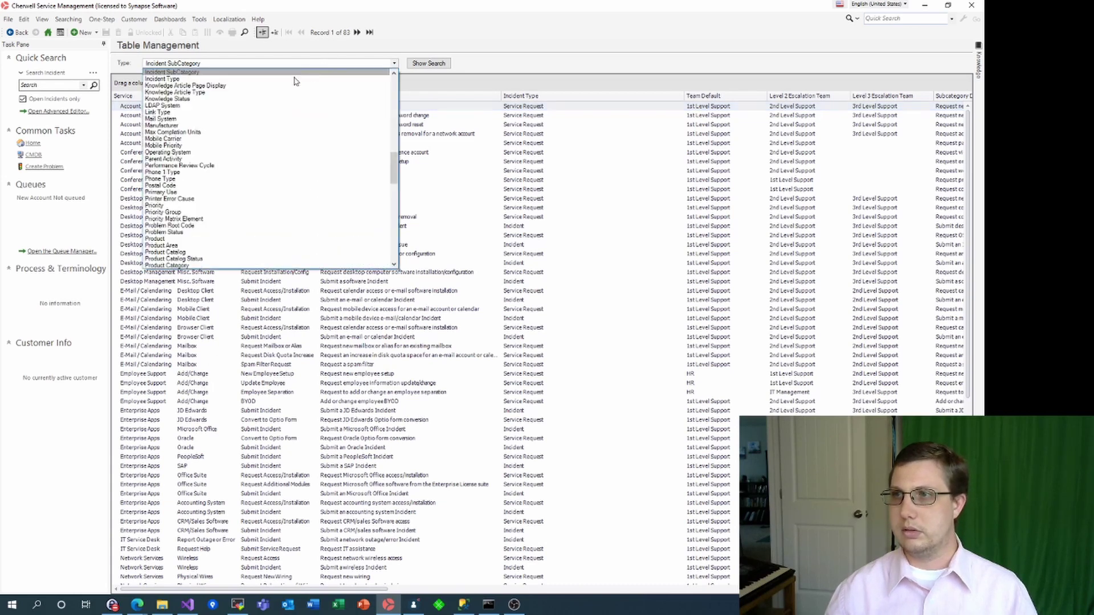
pyautogui.scroll(5, 234, 114)
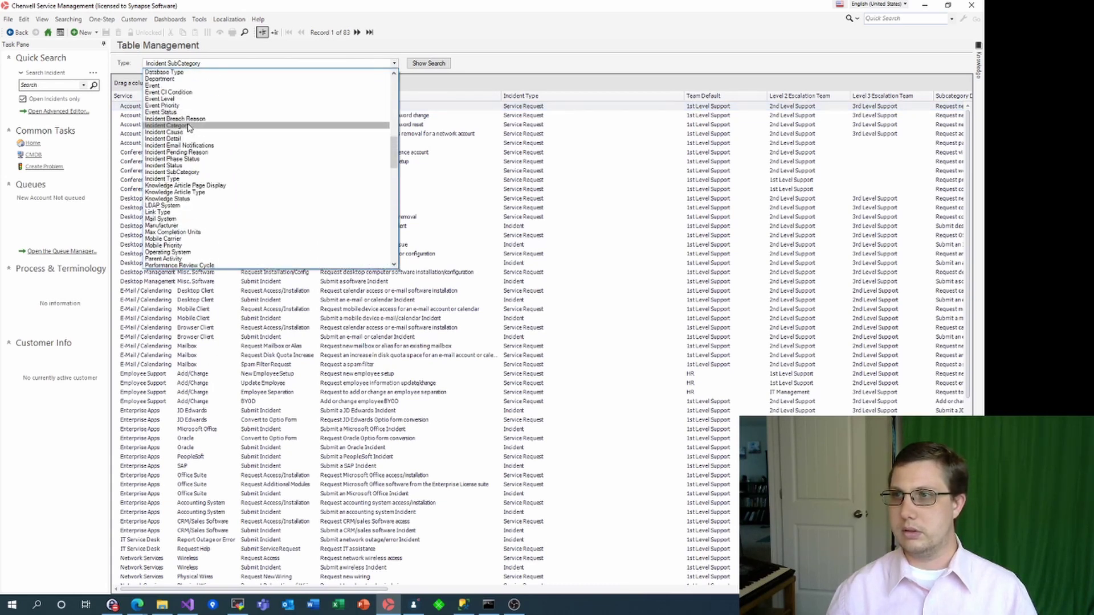
pyautogui.click(189, 126)
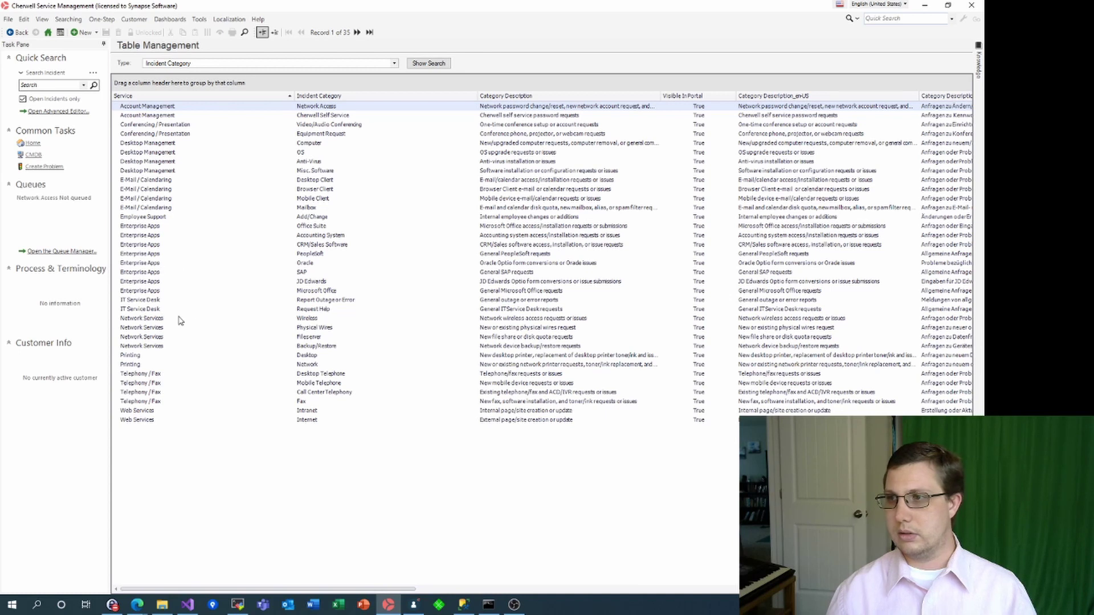
# Uncheck Visible In Portal on the Enterprise Apps PeopleSoft category and confirm saving it
pyautogui.click(153, 255)
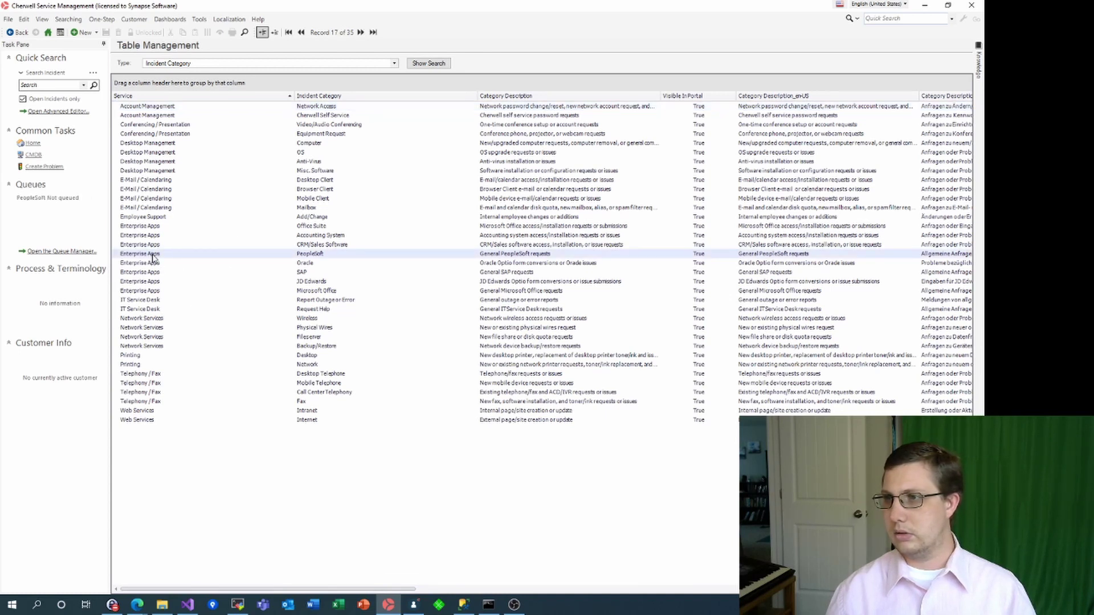
pyautogui.doubleClick(182, 255)
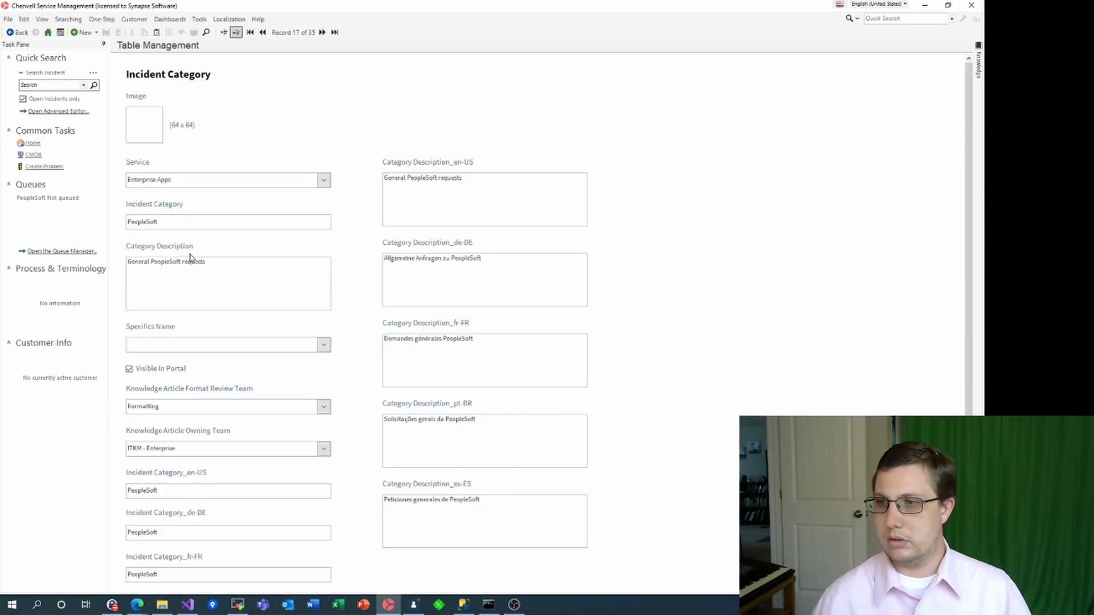
pyautogui.scroll(-2, 322, 258)
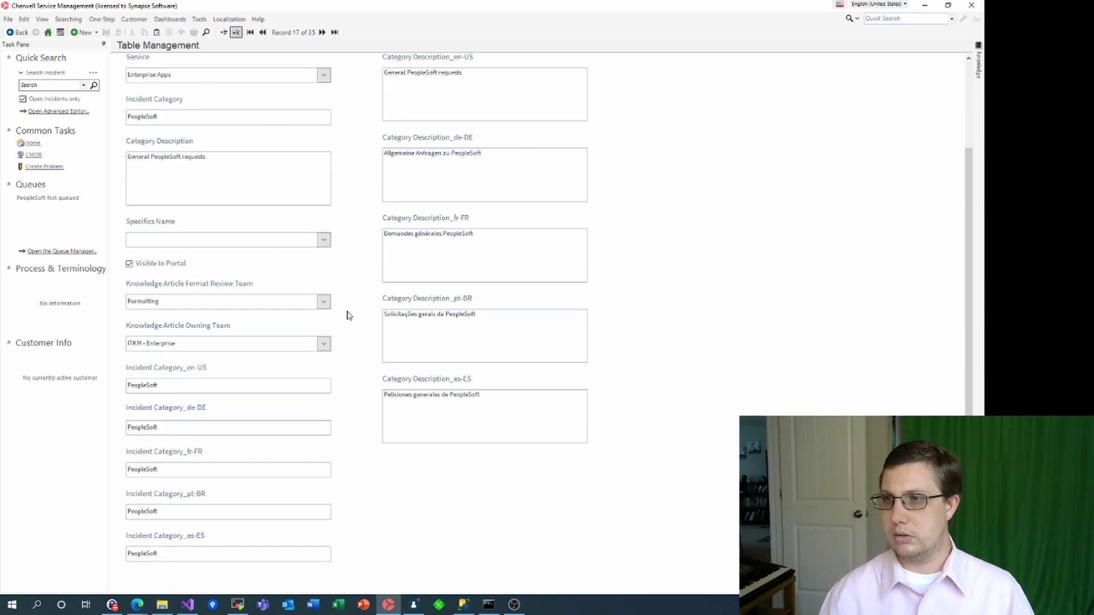
pyautogui.scroll(1, 349, 313)
pyautogui.click(129, 324)
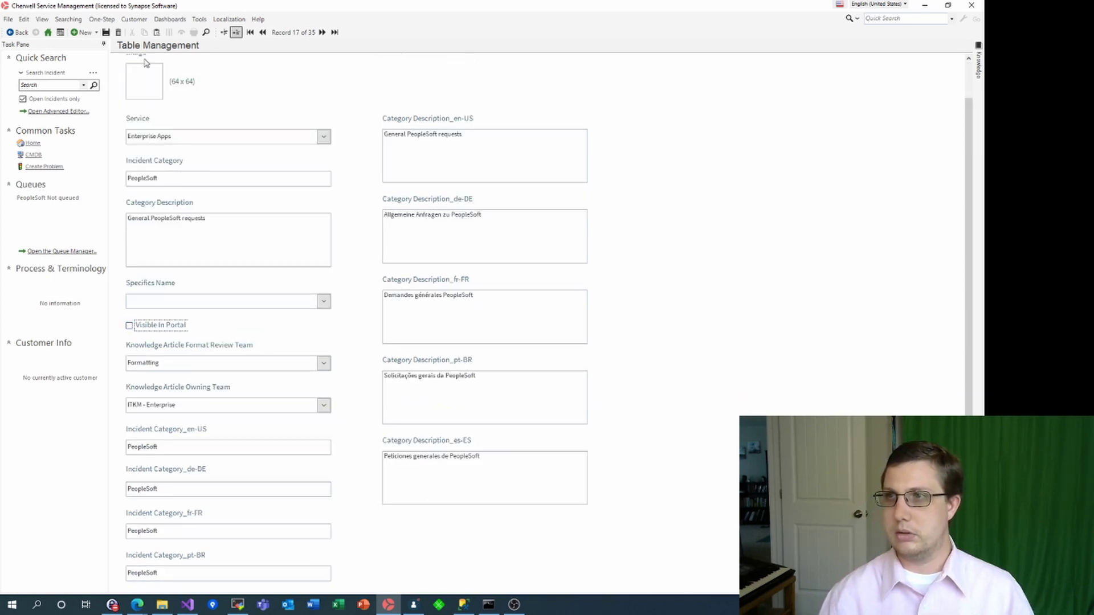
pyautogui.scroll(1, 234, 134)
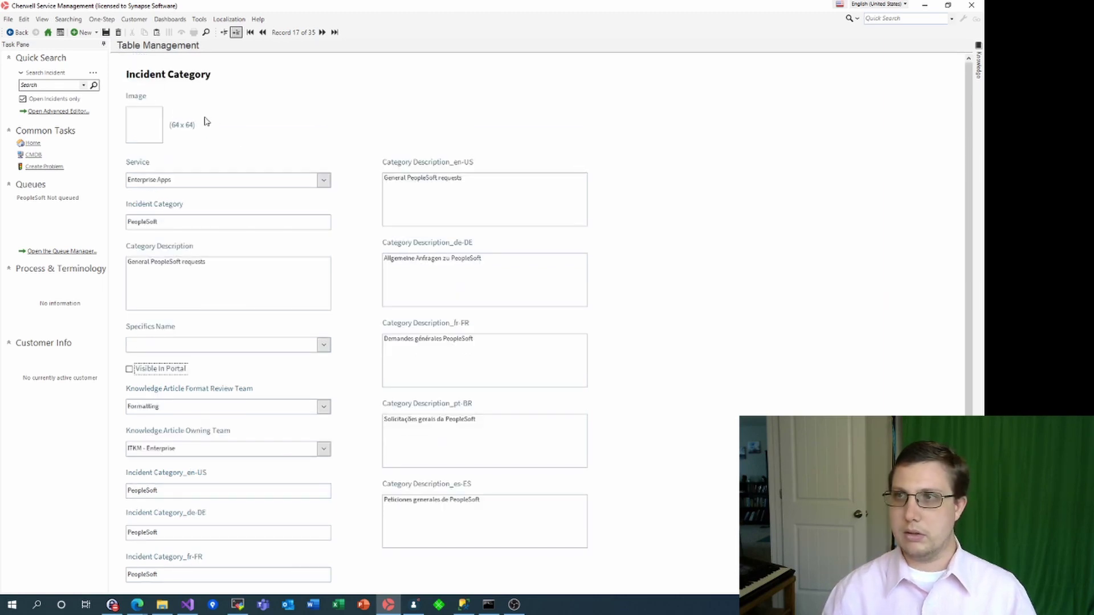
pyautogui.click(224, 32)
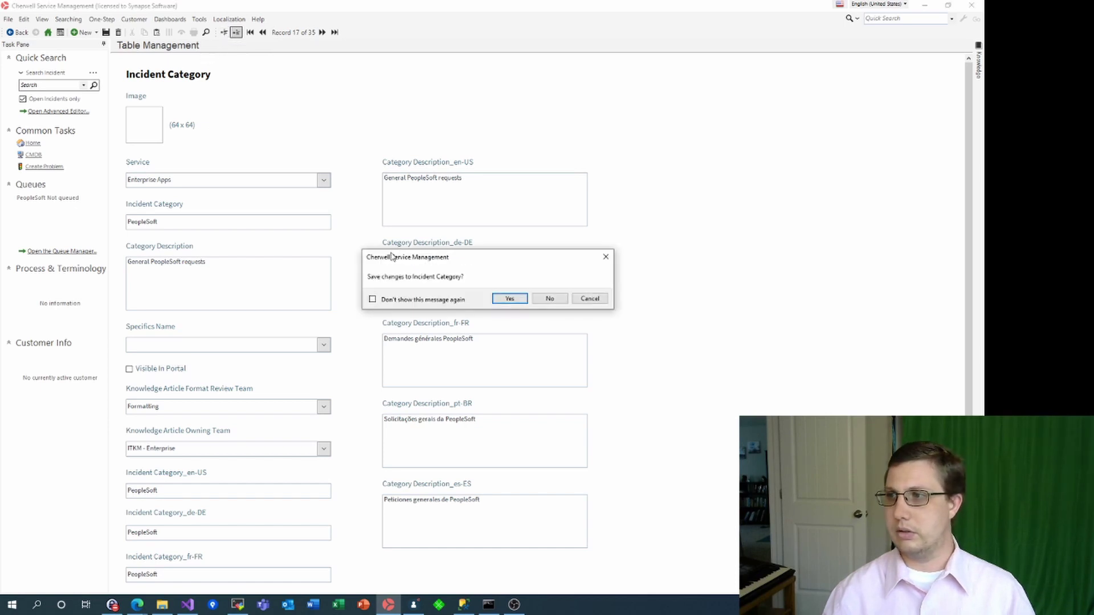
pyautogui.click(508, 298)
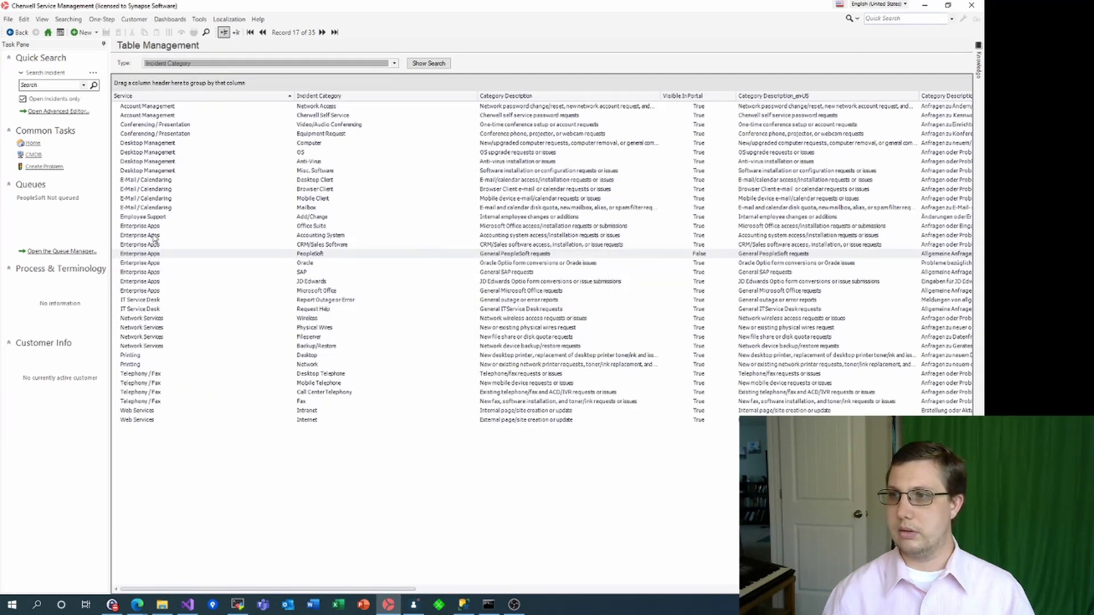
# Switch Table Management's Type back to Incident SubCategory to list its 83 records
pyautogui.click(216, 63)
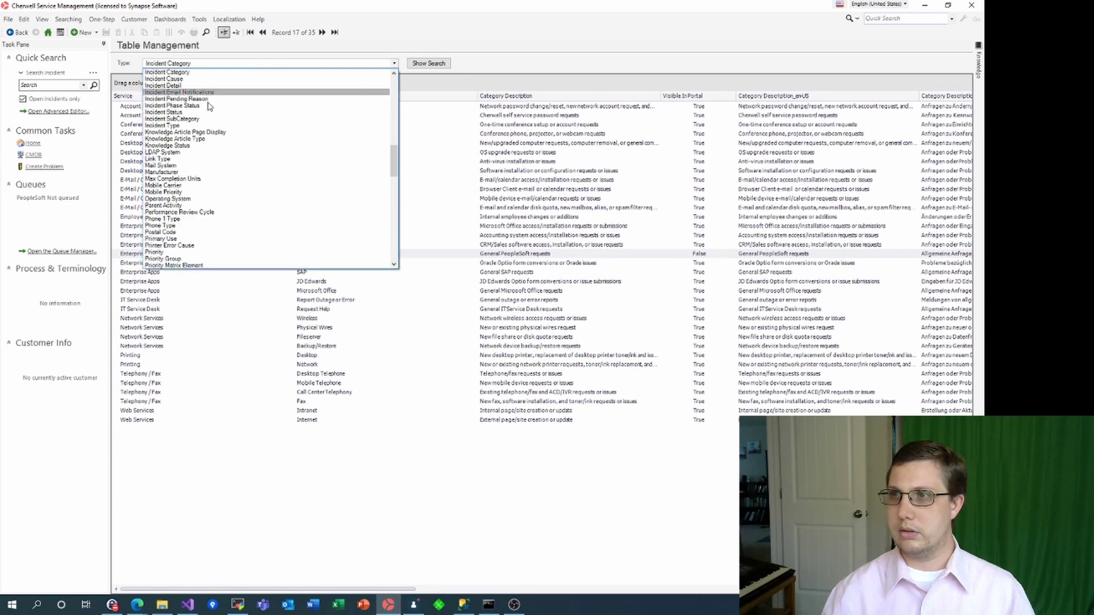
pyautogui.click(178, 121)
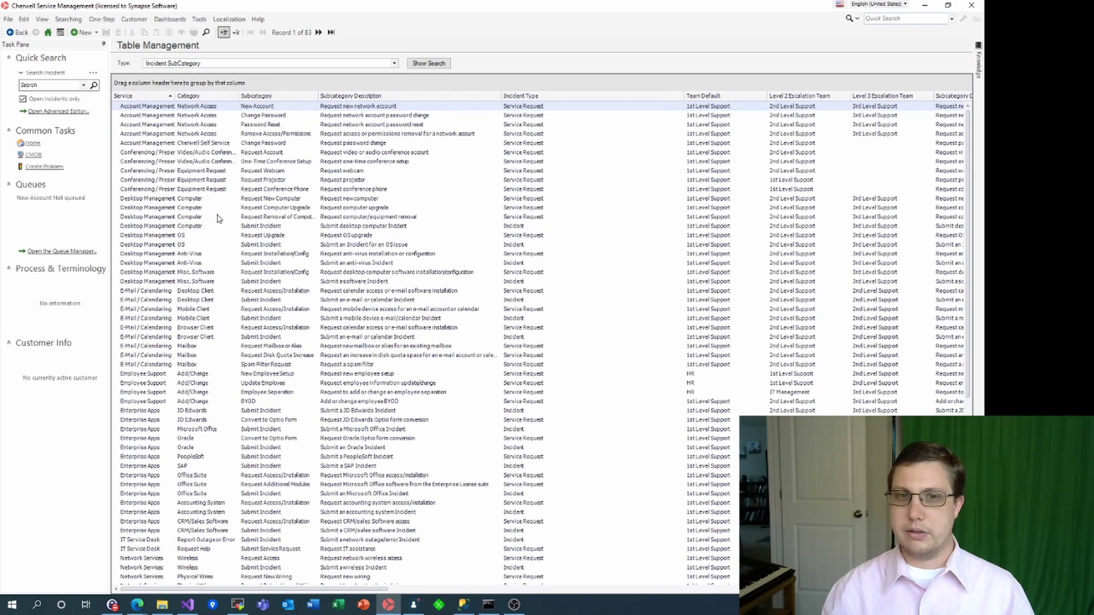
pyautogui.scroll(-1, 214, 222)
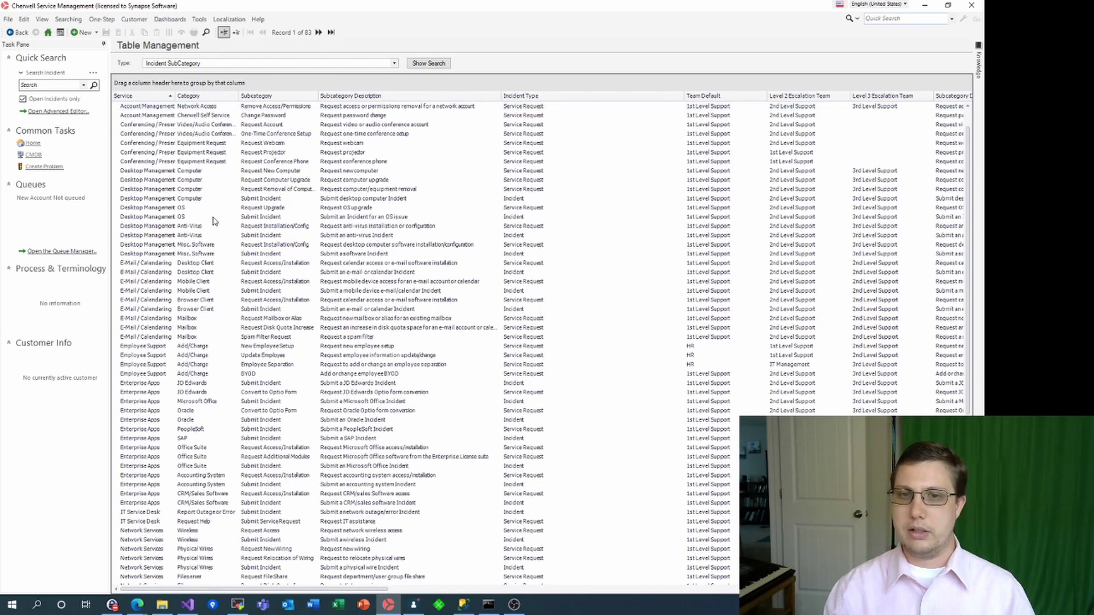